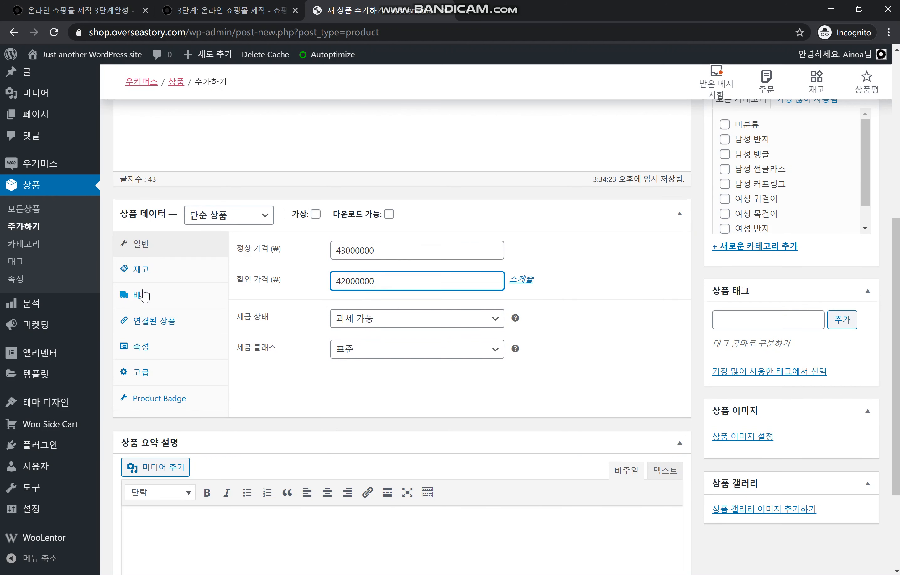
Set the product's SKU to white, enable stock management and enter a stock quantity of 20
{"action": "left_click", "coordinate": [139, 272]}
{"action": "left_click", "coordinate": [357, 255]}
{"action": "type", "text": "white"}
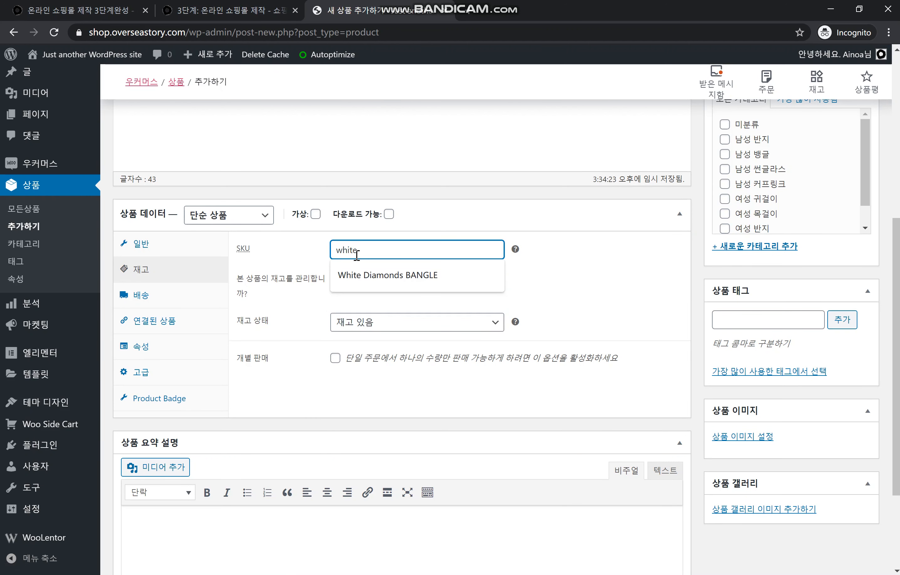
{"action": "left_click", "coordinate": [547, 278]}
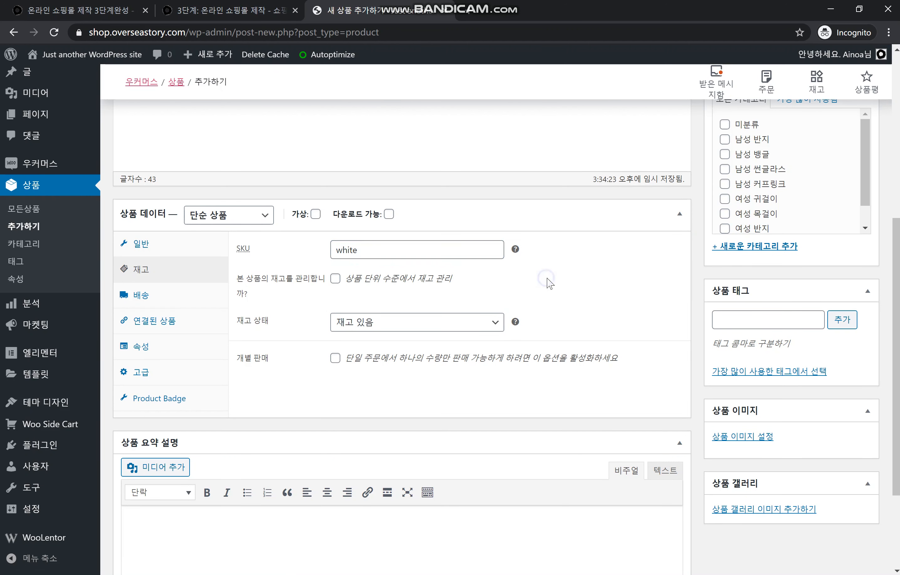
{"action": "left_click", "coordinate": [334, 280]}
{"action": "left_click", "coordinate": [351, 323]}
{"action": "type", "text": "20"}
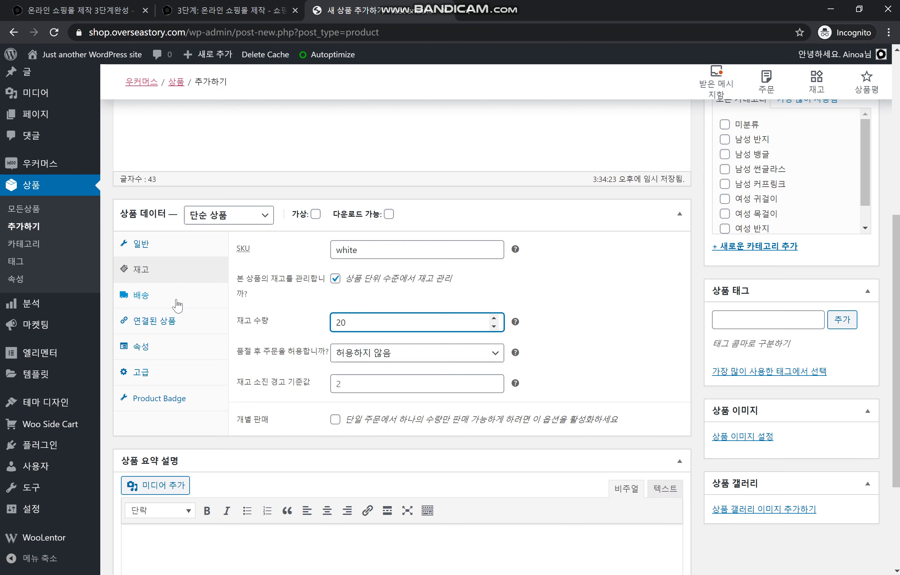
Enter the product's shipping weight of 0.2 kg and dimensions of 2.6 × 2.6 × 0.3 cm
{"action": "left_click", "coordinate": [147, 297]}
{"action": "left_click", "coordinate": [345, 246]}
{"action": "type", "text": "0.2"}
{"action": "key", "text": "Tab"}
{"action": "key", "text": "Tab"}
{"action": "key", "text": "Tab"}
{"action": "type", "text": "0.3"}
{"action": "left_click", "coordinate": [574, 285]}
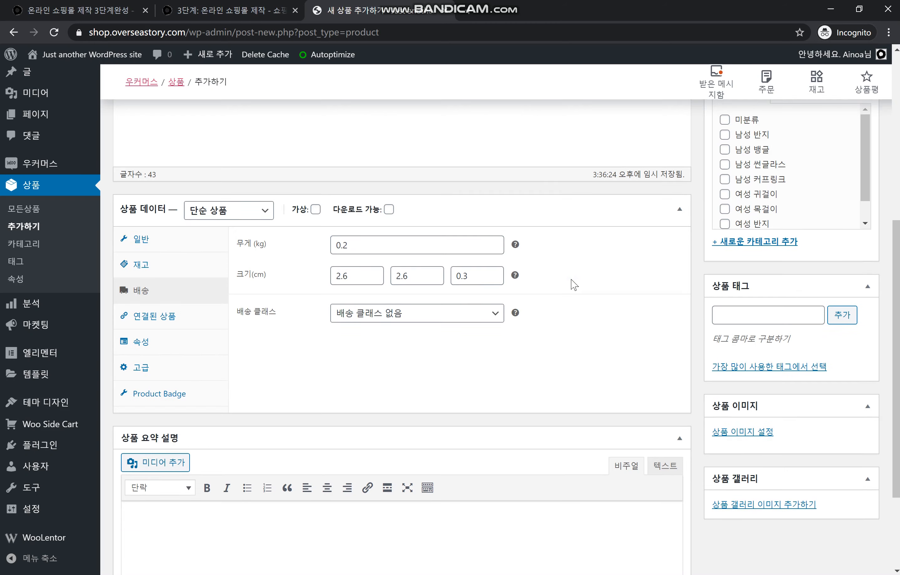
Fill in the product short description with the Offspring jewellery paragraph beginning "Whether it’s the strong bond between mother and daughter"
{"action": "scroll", "coordinate": [563, 298], "scroll_direction": "down", "scroll_amount": 3}
{"action": "left_click", "coordinate": [370, 428]}
{"action": "type", "text": "Whether it’s the strong bond between mother and daughter, siblings or life-long friends, Offspring jewellery is always the perfect choice for celebrating a special relationship. The collection comprises an assortment of rings, necklaces and bracelets, and is Georg Jensen’s best selling jewellery collection."}
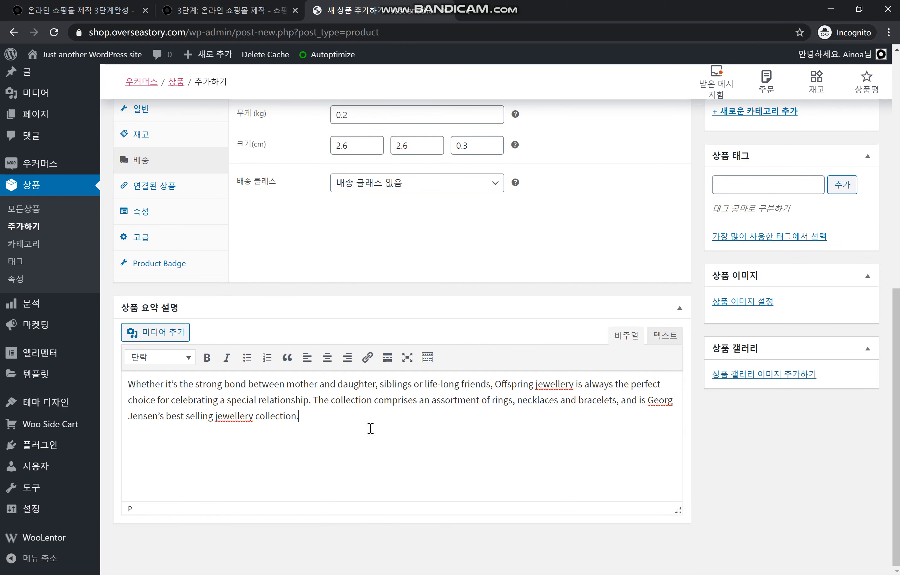
Upload ring3.jpg from the computer and set it as the product image
{"action": "left_click", "coordinate": [716, 302]}
{"action": "key", "text": "alt+Tab"}
{"action": "left_click_drag", "start_coordinate": [504, 544], "coordinate": [455, 246]}
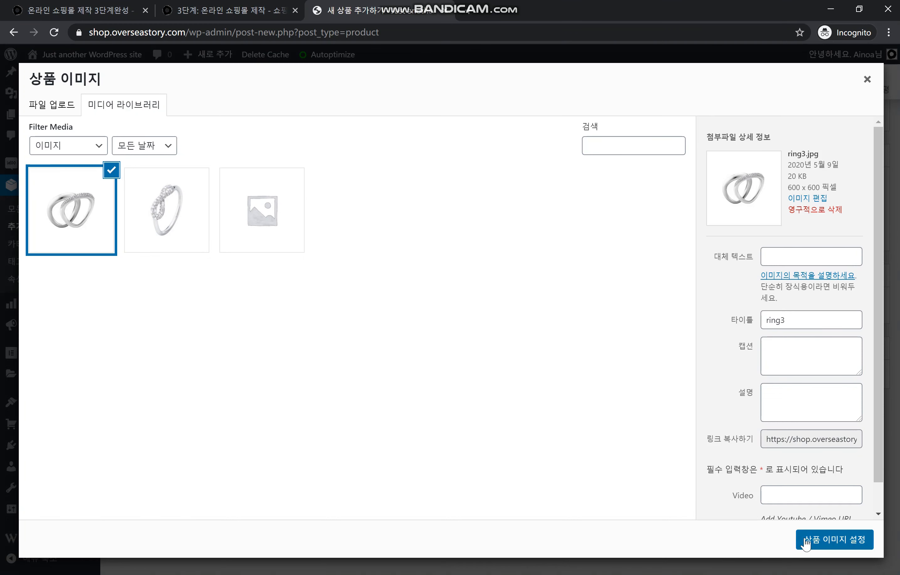
{"action": "left_click", "coordinate": [805, 539]}
Publish the product in the 여성 반지 category and go to the list of all products
{"action": "scroll", "coordinate": [707, 526], "scroll_direction": "up", "scroll_amount": 5}
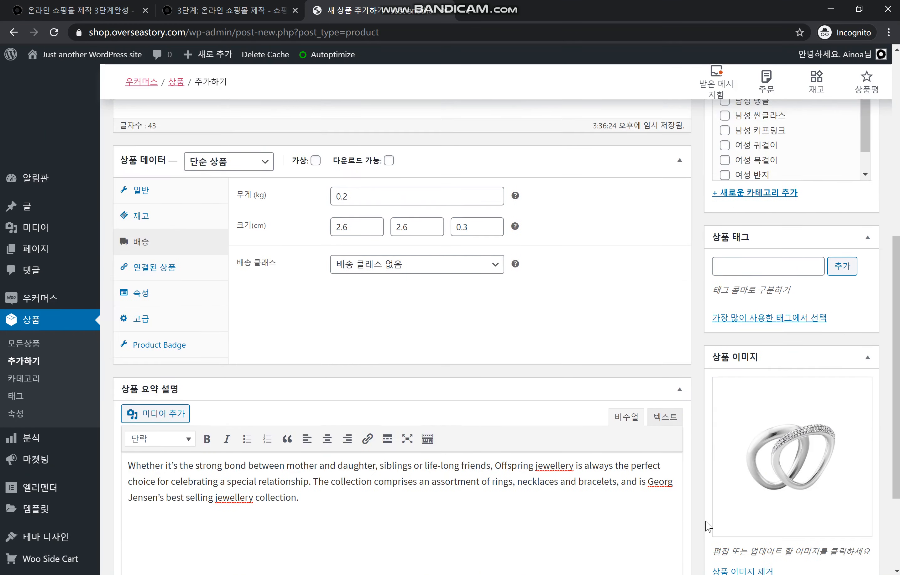
{"action": "scroll", "coordinate": [724, 298], "scroll_direction": "up", "scroll_amount": 6}
{"action": "left_click", "coordinate": [851, 350]}
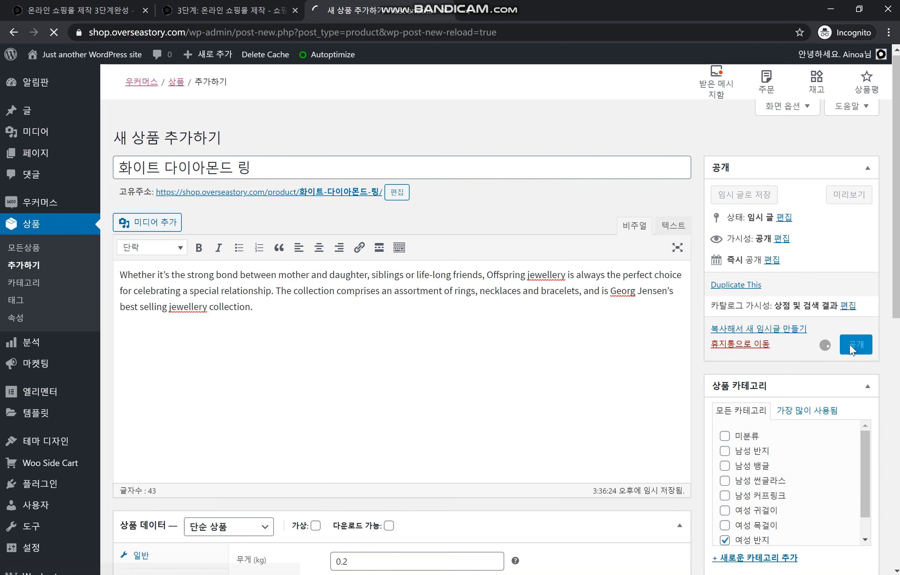
{"action": "left_click", "coordinate": [26, 247]}
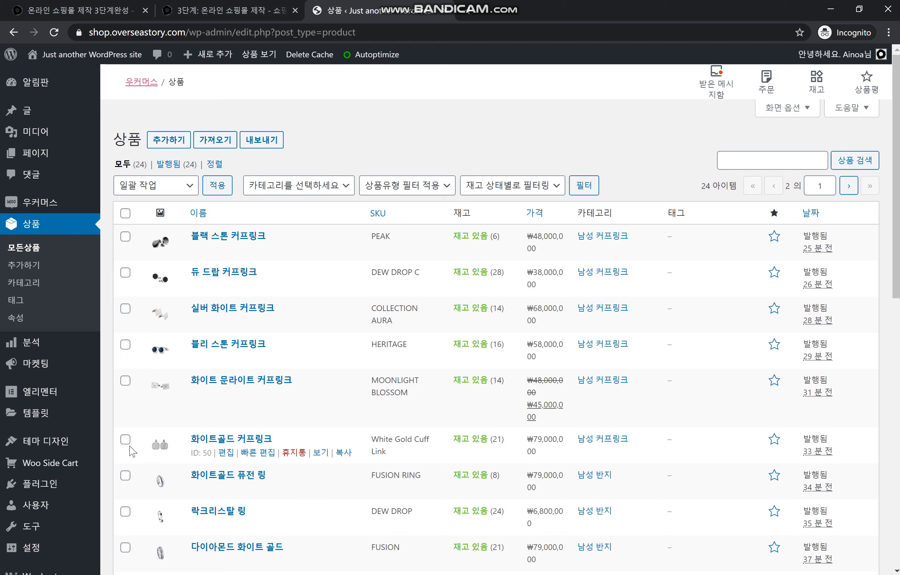
In the theme customizer's site identity settings, set the site title to SHOP OS and clear the tagline
{"action": "mouse_move", "coordinate": [78, 442]}
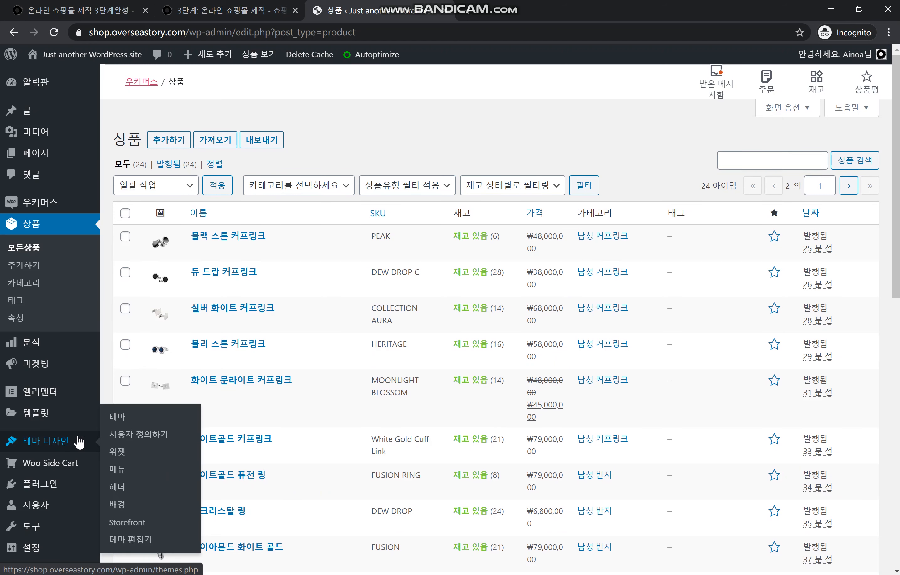
{"action": "left_click", "coordinate": [120, 435]}
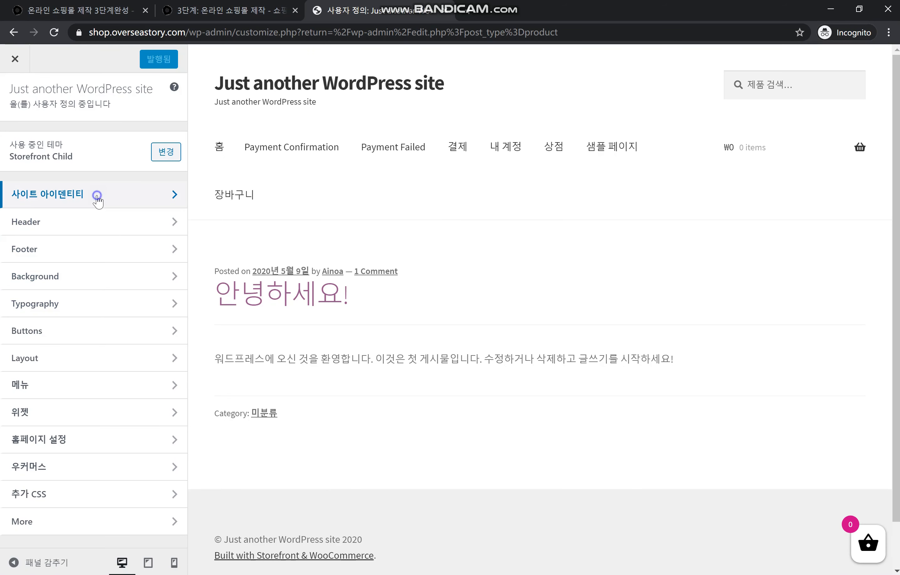
{"action": "left_click", "coordinate": [97, 195]}
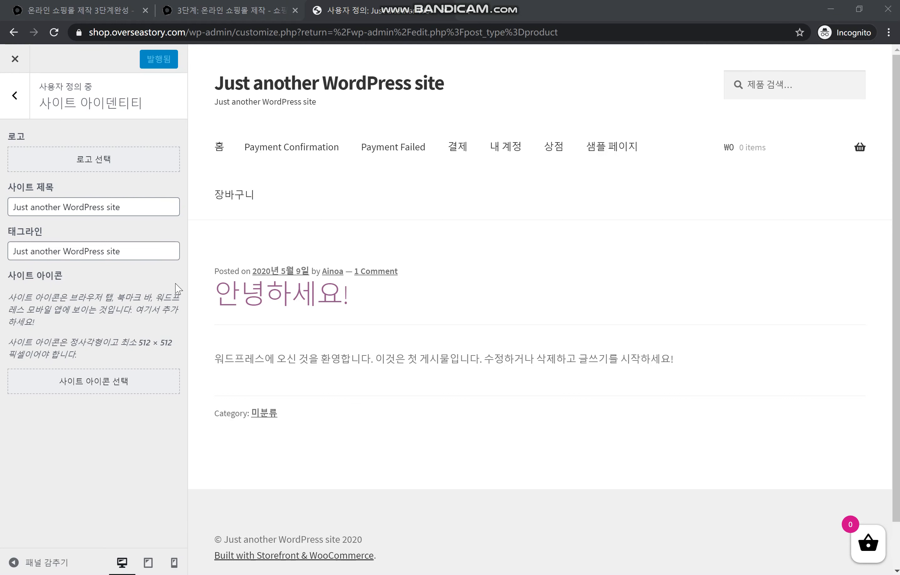
{"action": "triple_click", "coordinate": [133, 201]}
{"action": "type", "text": "SHOP OS"}
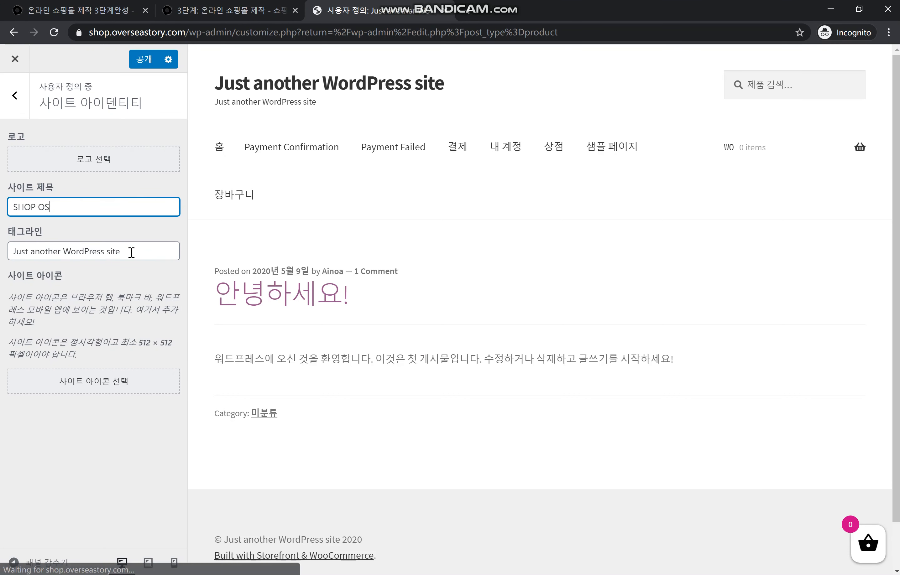
{"action": "triple_click", "coordinate": [131, 251]}
{"action": "key", "text": "BackSpace"}
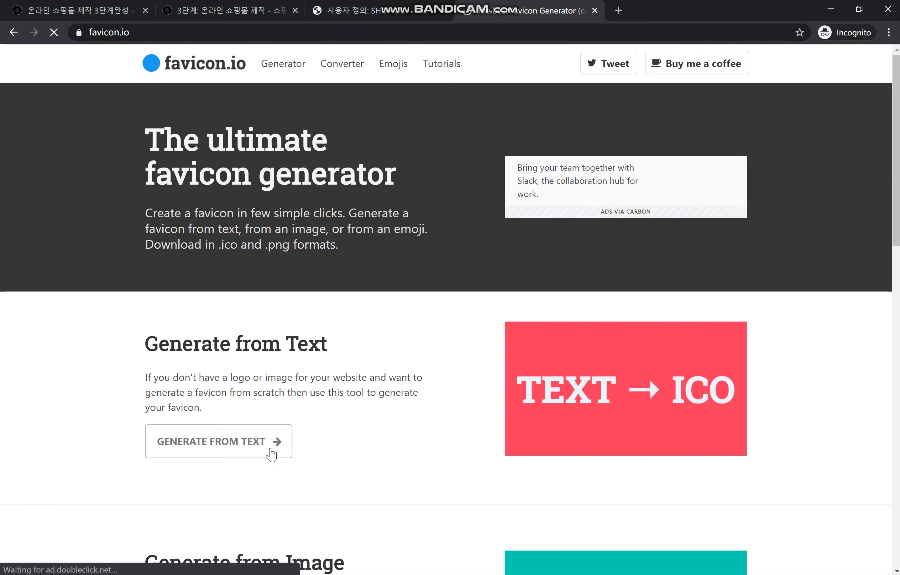
Generate a favicon on favicon.io from the text S on a circle, with font color #FFF and background color #A00
{"action": "left_click", "coordinate": [280, 446]}
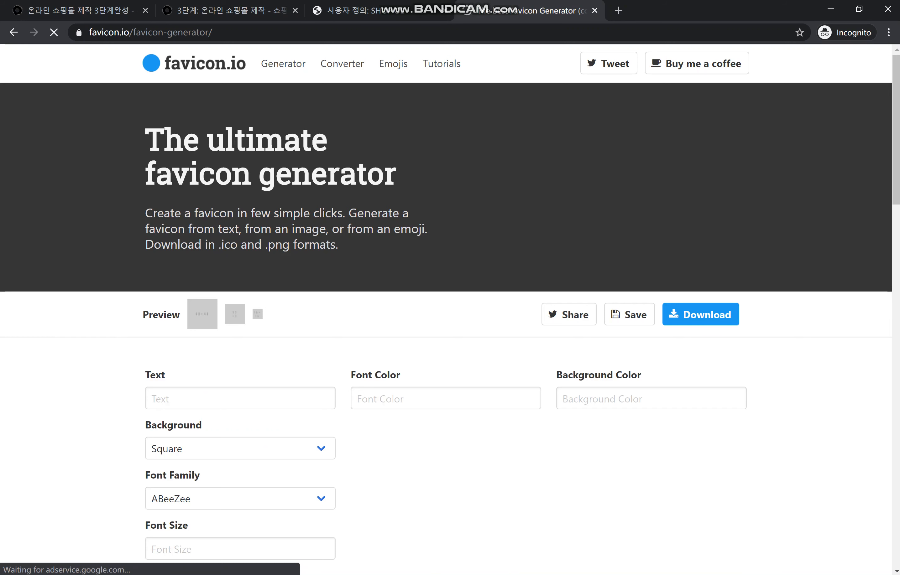
{"action": "left_click", "coordinate": [200, 399]}
{"action": "type", "text": "S"}
{"action": "left_click", "coordinate": [215, 449]}
{"action": "left_click", "coordinate": [210, 491]}
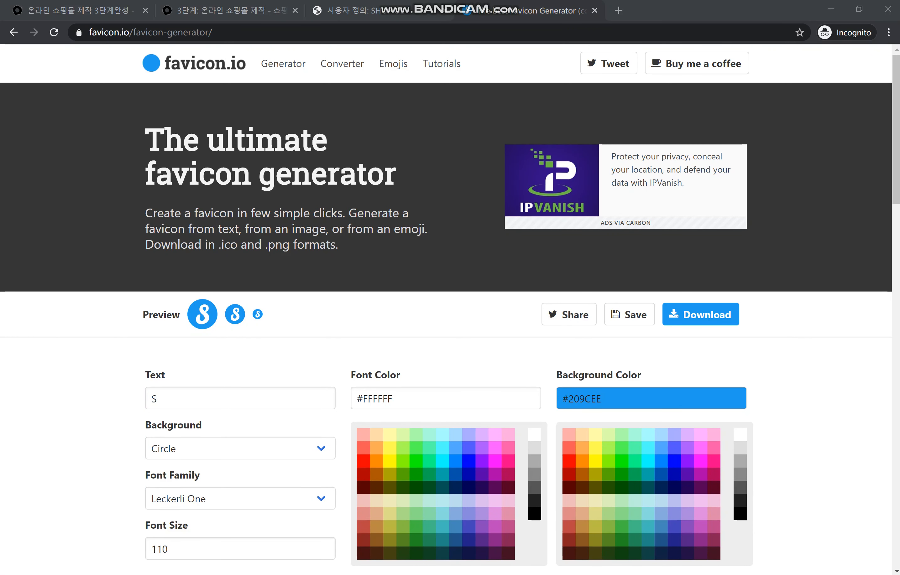
{"action": "left_click", "coordinate": [535, 435]}
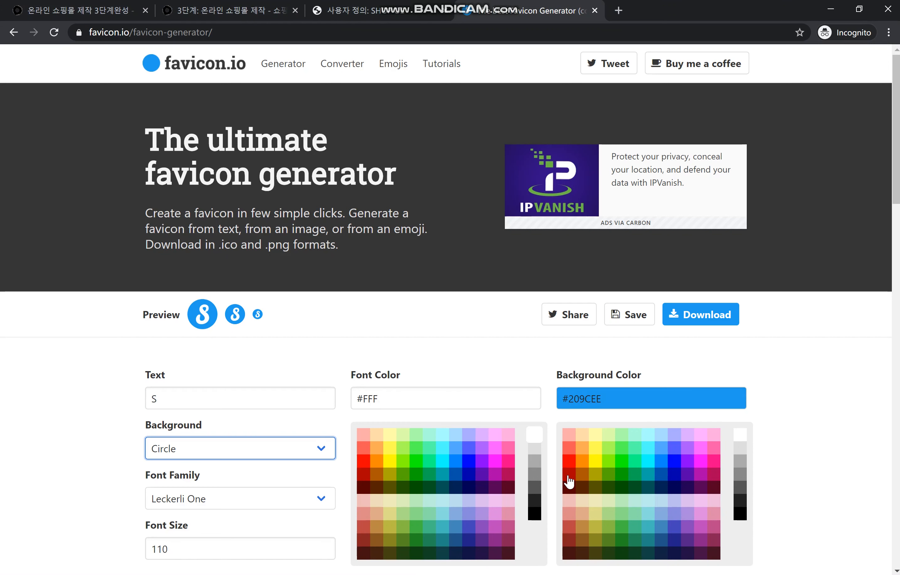
{"action": "left_click", "coordinate": [567, 476]}
Download the generated favicon and extract favicon_io.zip in the downloads folder
{"action": "left_click", "coordinate": [689, 322]}
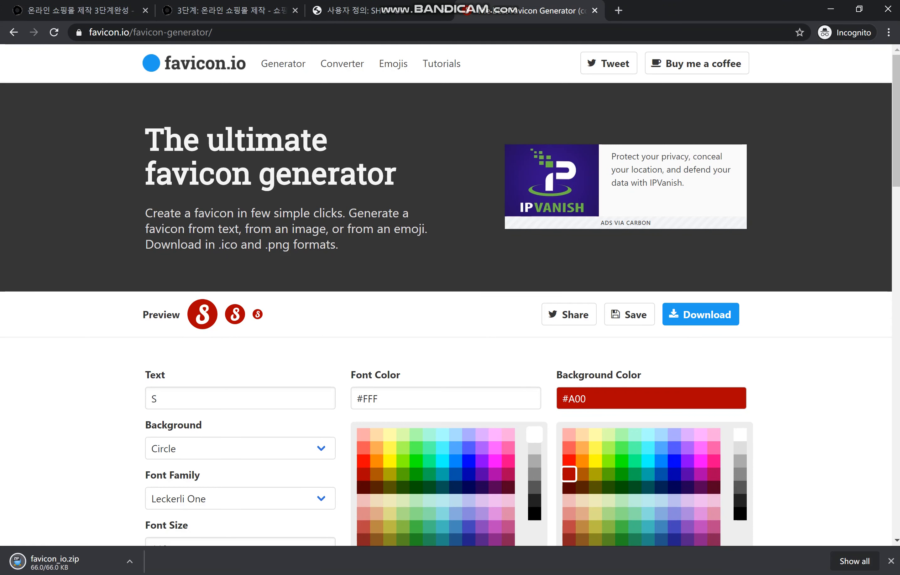
{"action": "left_click", "coordinate": [130, 562]}
{"action": "left_click", "coordinate": [159, 522]}
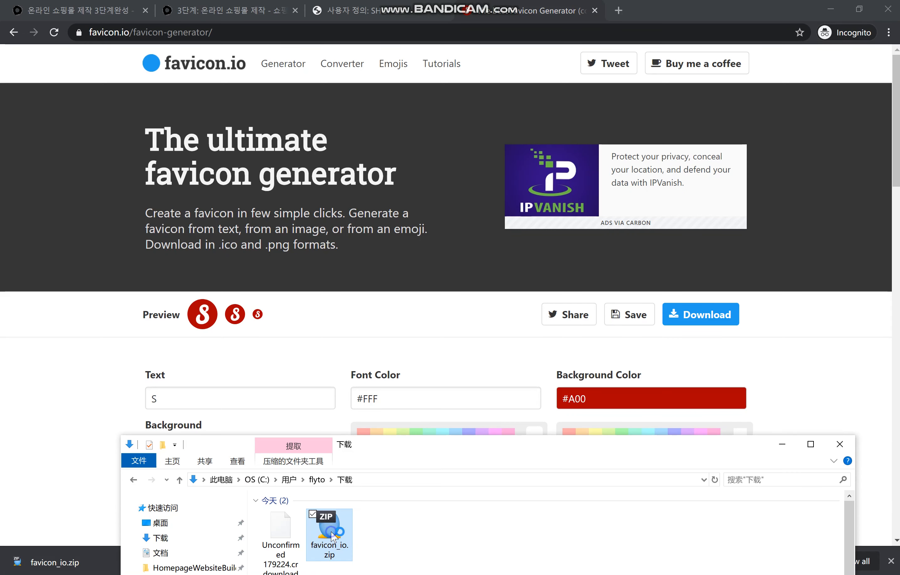
{"action": "double_click", "coordinate": [331, 536]}
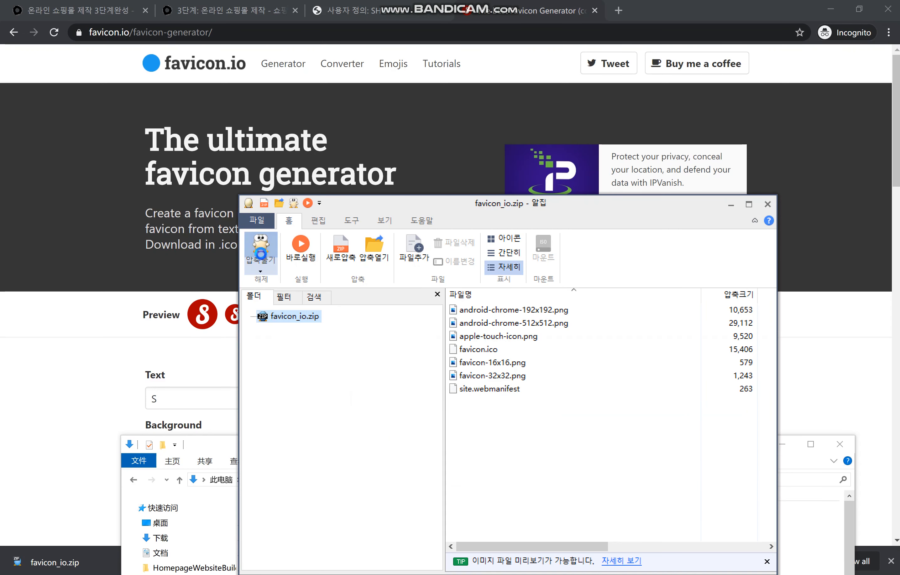
{"action": "left_click", "coordinate": [260, 254]}
{"action": "left_click", "coordinate": [571, 556]}
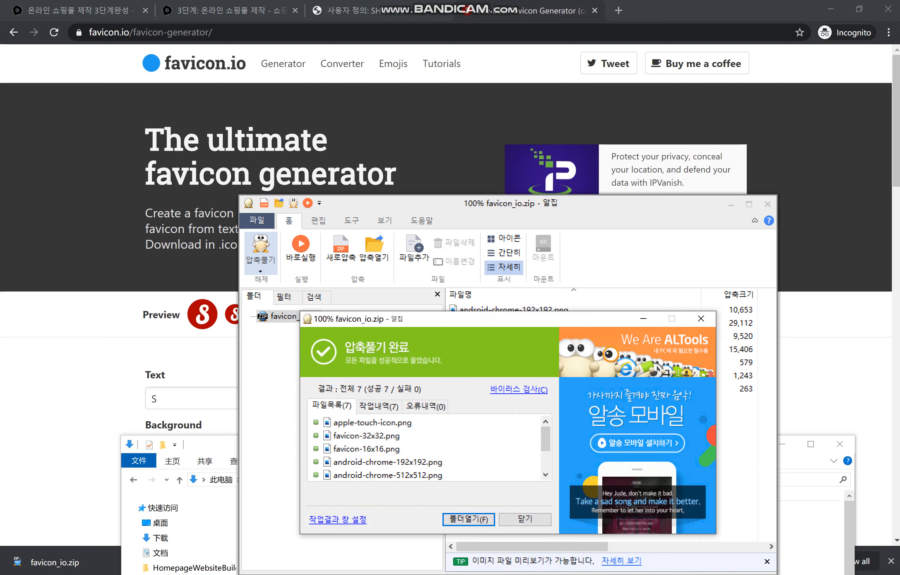
{"action": "left_click", "coordinate": [478, 523]}
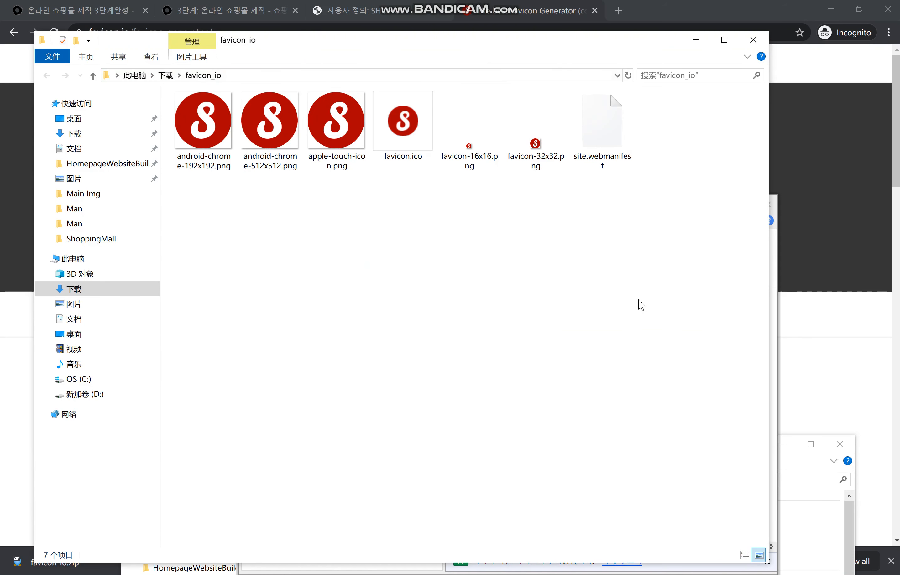
{"action": "left_click", "coordinate": [695, 40]}
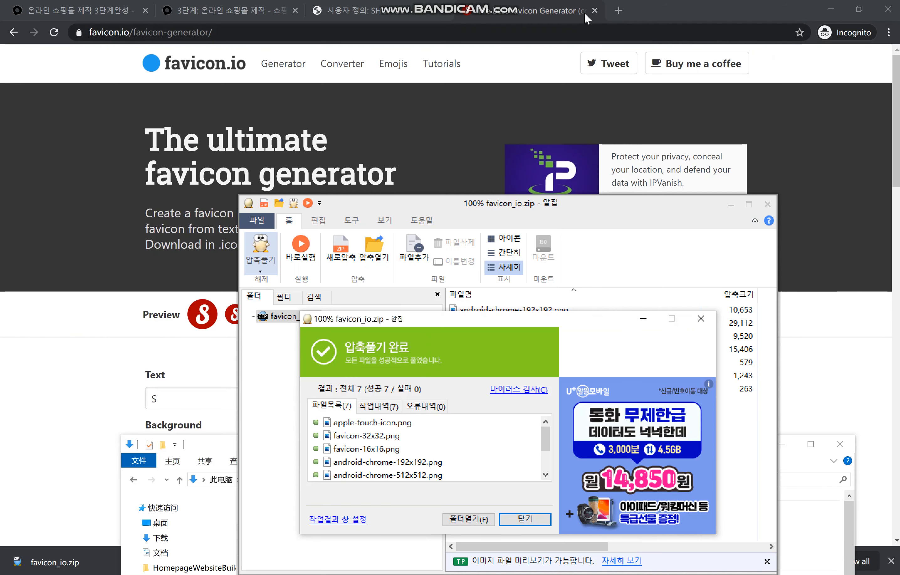
Return to the theme customizer and upload favicon.ico from the extracted favicon_io folder as the site icon
{"action": "left_click", "coordinate": [594, 11]}
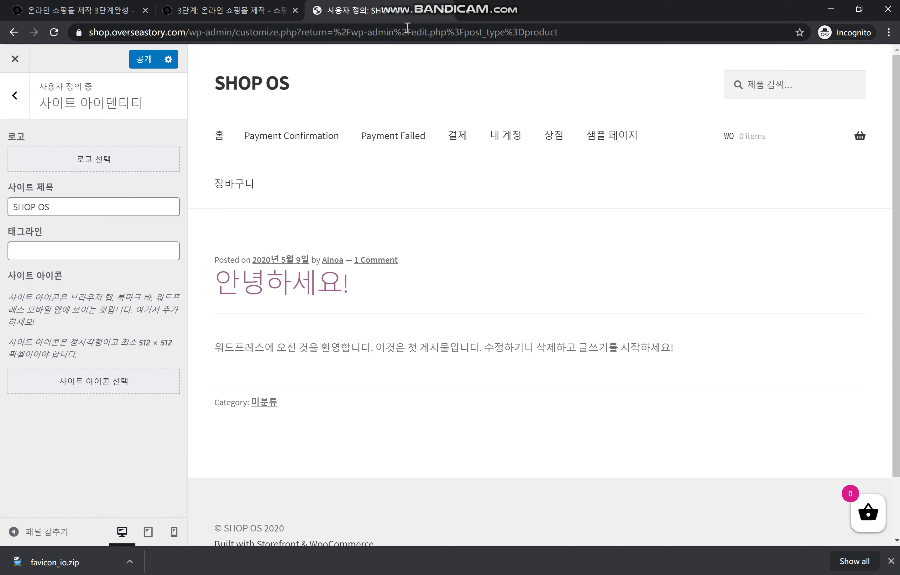
{"action": "left_click", "coordinate": [127, 389]}
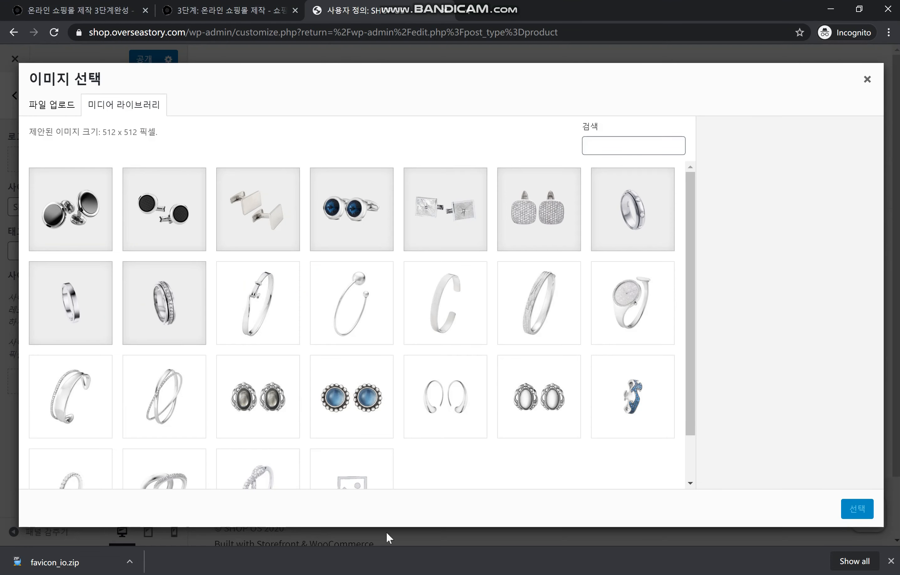
{"action": "left_click", "coordinate": [139, 563]}
{"action": "left_click", "coordinate": [131, 518]}
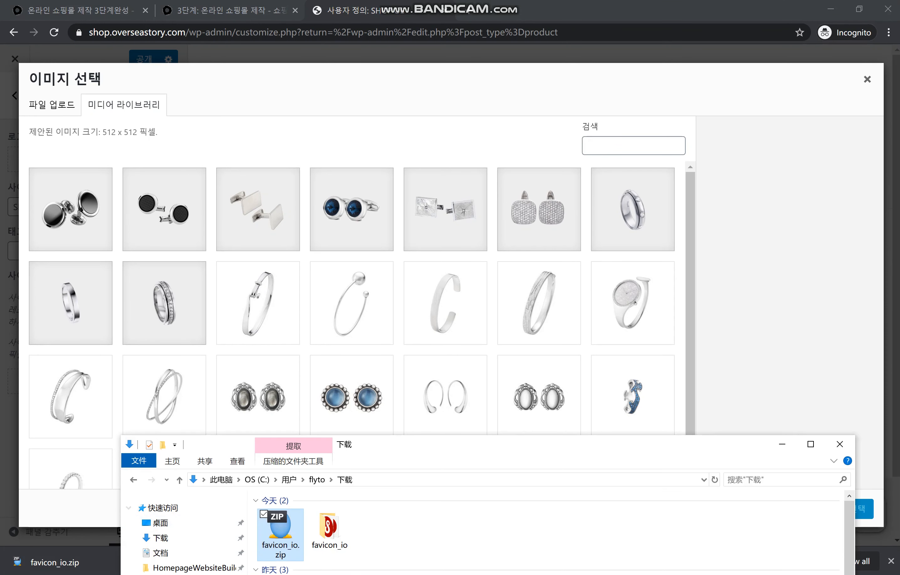
{"action": "double_click", "coordinate": [325, 544]}
{"action": "left_click_drag", "start_coordinate": [489, 526], "coordinate": [439, 485]}
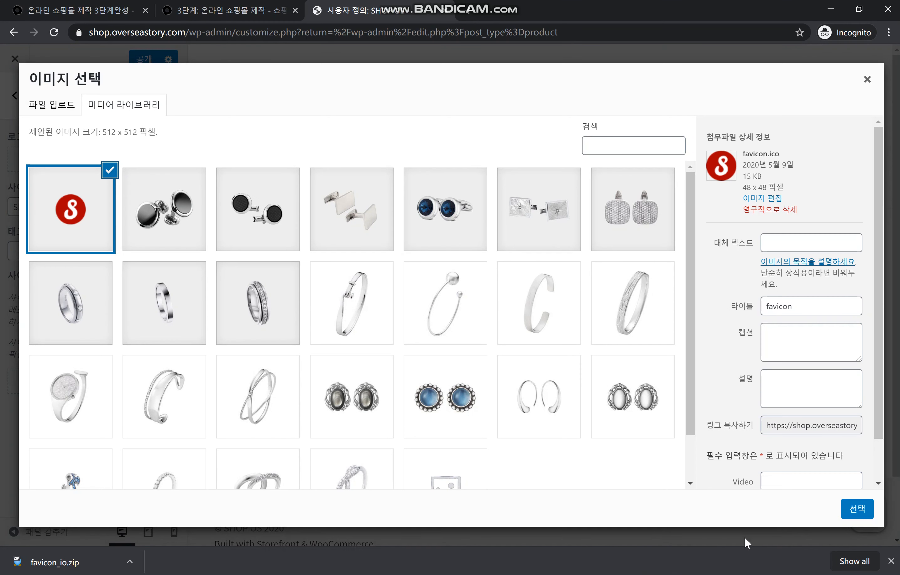
{"action": "left_click", "coordinate": [856, 509]}
{"action": "left_click", "coordinate": [765, 511]}
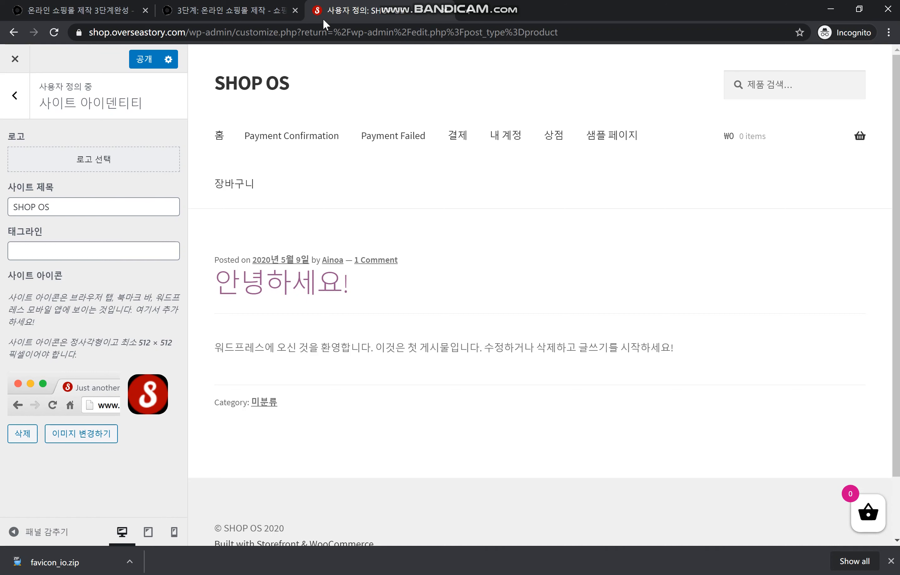
Set the site header's background color to #211f22
{"action": "left_click", "coordinate": [15, 96]}
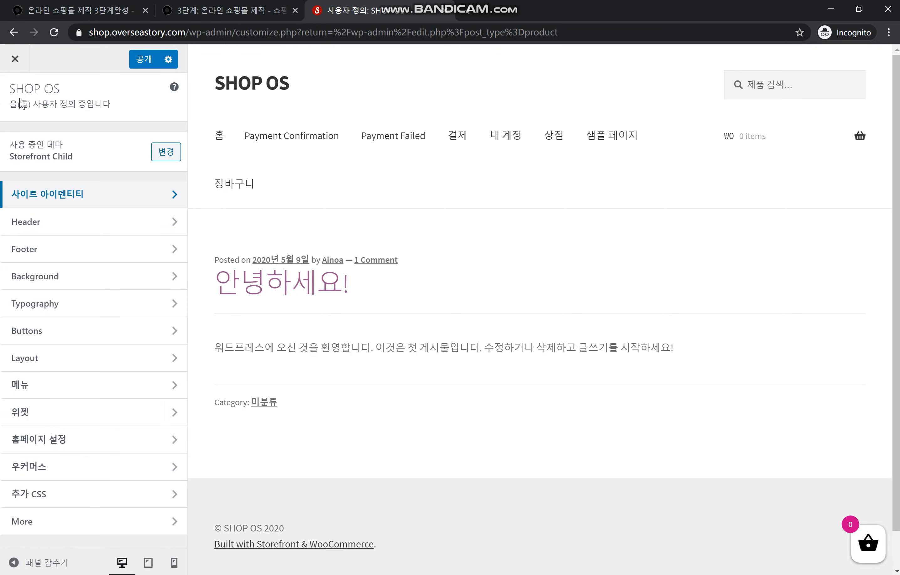
{"action": "left_click", "coordinate": [67, 223]}
{"action": "left_click", "coordinate": [41, 332]}
{"action": "triple_click", "coordinate": [83, 338]}
{"action": "type", "text": "#211f22"}
{"action": "left_click", "coordinate": [122, 317]}
Change the header's text color to off-white and set its link color to #f6f5f7
{"action": "left_click", "coordinate": [55, 380]}
{"action": "triple_click", "coordinate": [85, 388]}
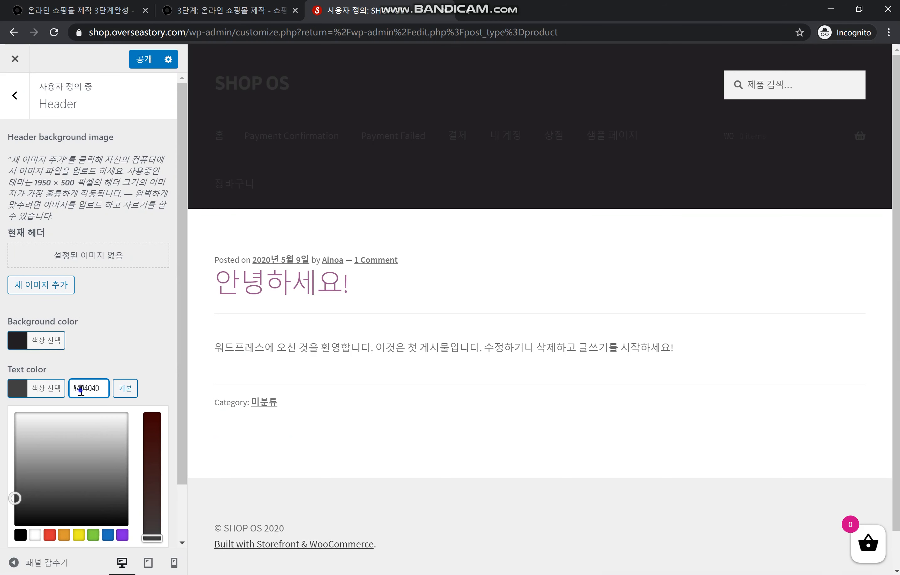
{"action": "key", "text": "ctrl+v"}
{"action": "left_click", "coordinate": [124, 357]}
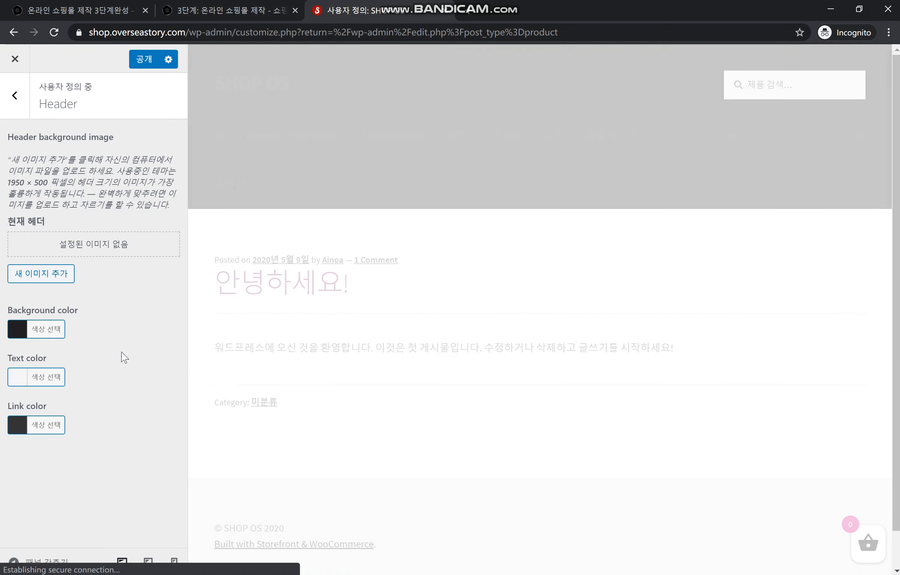
{"action": "left_click", "coordinate": [58, 434]}
{"action": "triple_click", "coordinate": [89, 435]}
{"action": "type", "text": "#f6f5f7"}
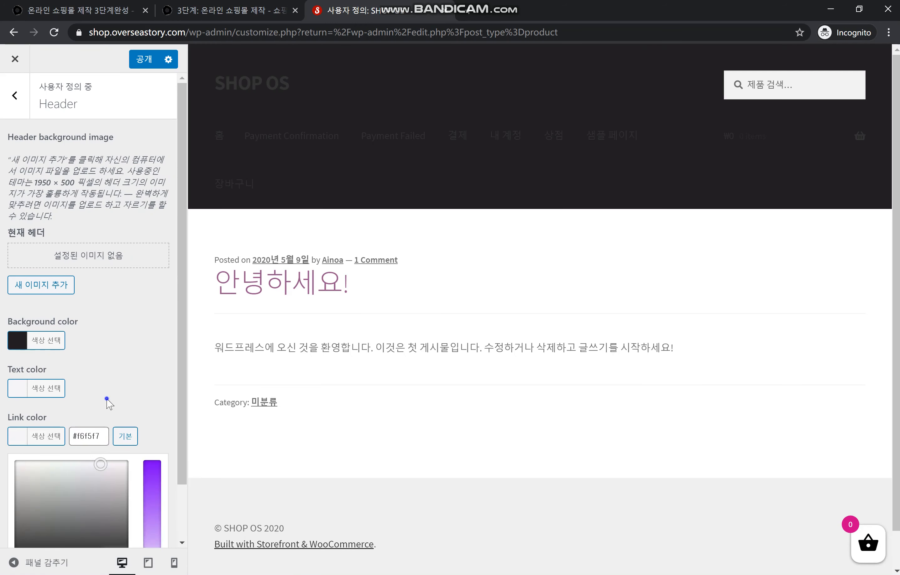
{"action": "left_click", "coordinate": [107, 400]}
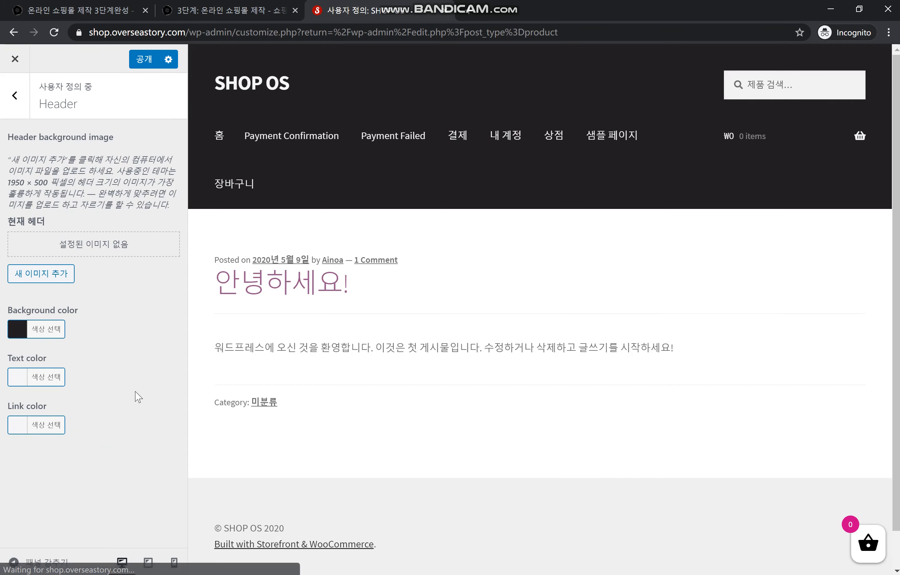
Set the site footer's background color to #222023
{"action": "left_click", "coordinate": [14, 98]}
{"action": "left_click", "coordinate": [61, 251]}
{"action": "left_click", "coordinate": [54, 195]}
{"action": "double_click", "coordinate": [96, 192]}
{"action": "type", "text": "222023"}
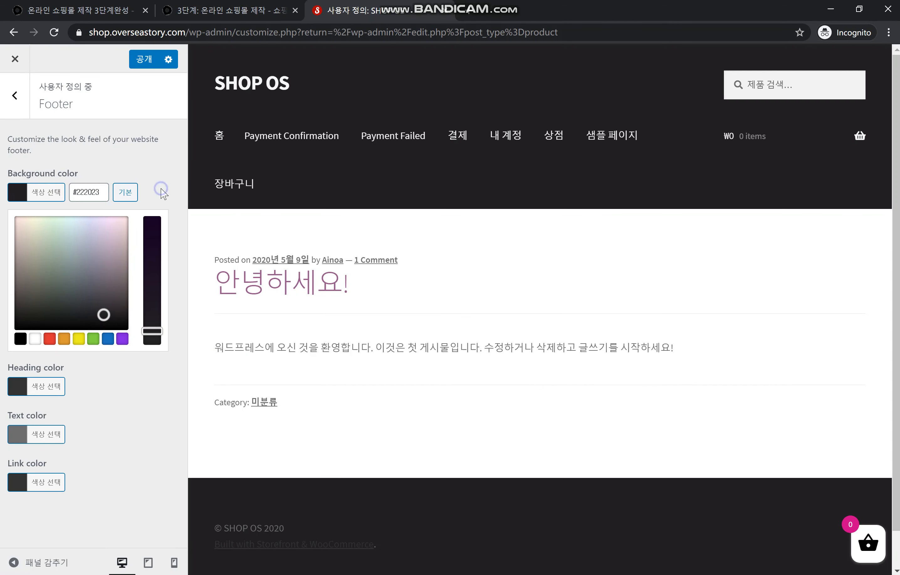
Set the footer's heading color to #f6f5f7
{"action": "left_click", "coordinate": [50, 392]}
{"action": "left_click", "coordinate": [102, 241]}
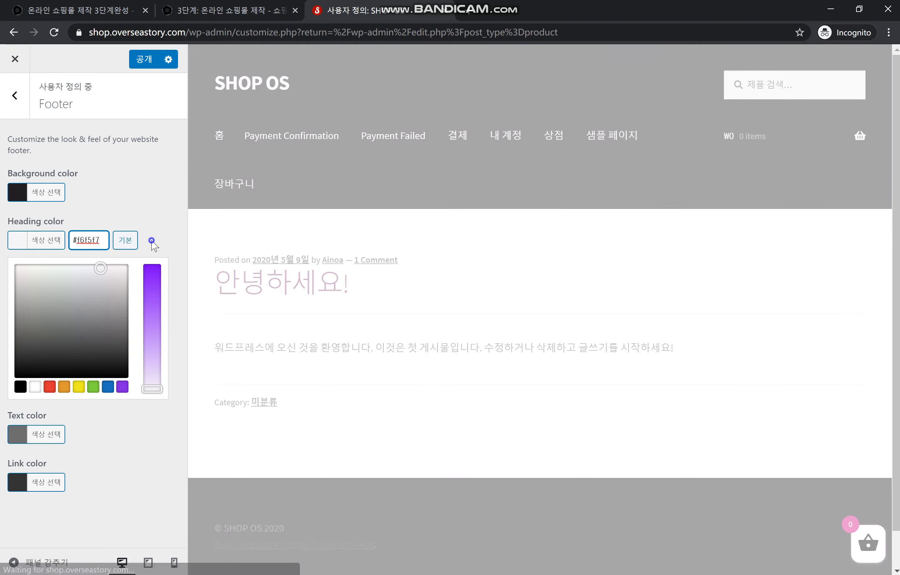
Set the site footer's text color to #f6f5f7
{"action": "left_click", "coordinate": [152, 240]}
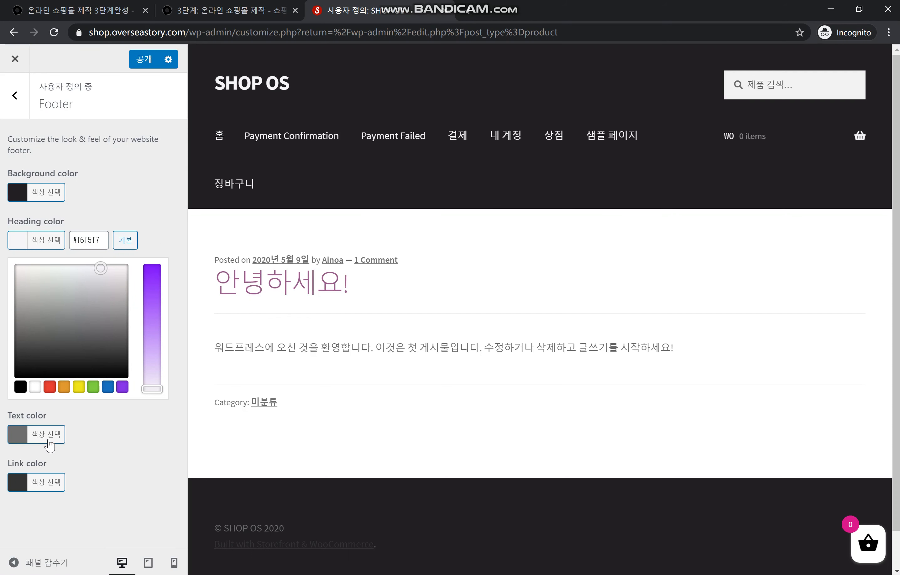
{"action": "left_click", "coordinate": [49, 440]}
{"action": "left_click", "coordinate": [81, 284]}
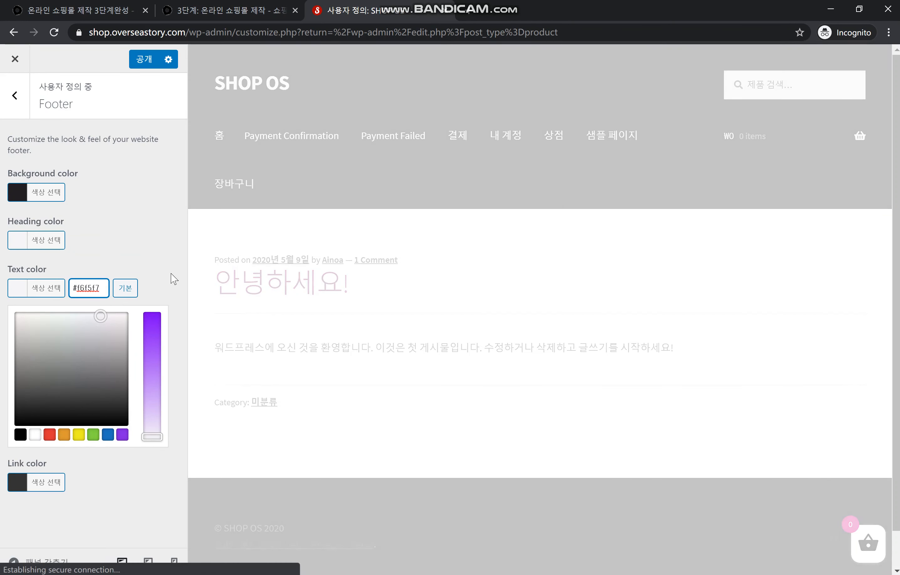
{"action": "left_click", "coordinate": [171, 273]}
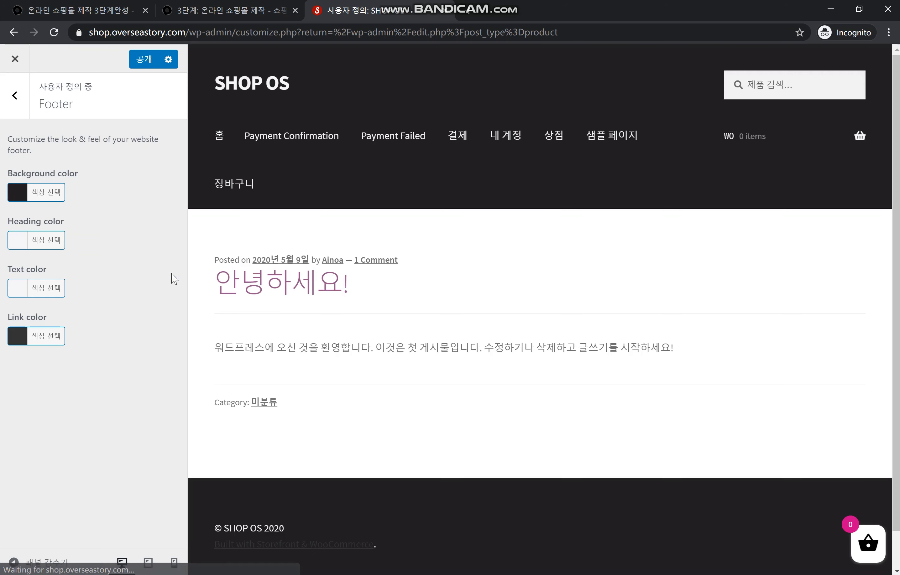
Set the site footer's link color to #f6f5f7 and return to the main list of customization sections
{"action": "left_click", "coordinate": [54, 336]}
{"action": "triple_click", "coordinate": [83, 335]}
{"action": "type", "text": "#f5f3f7"}
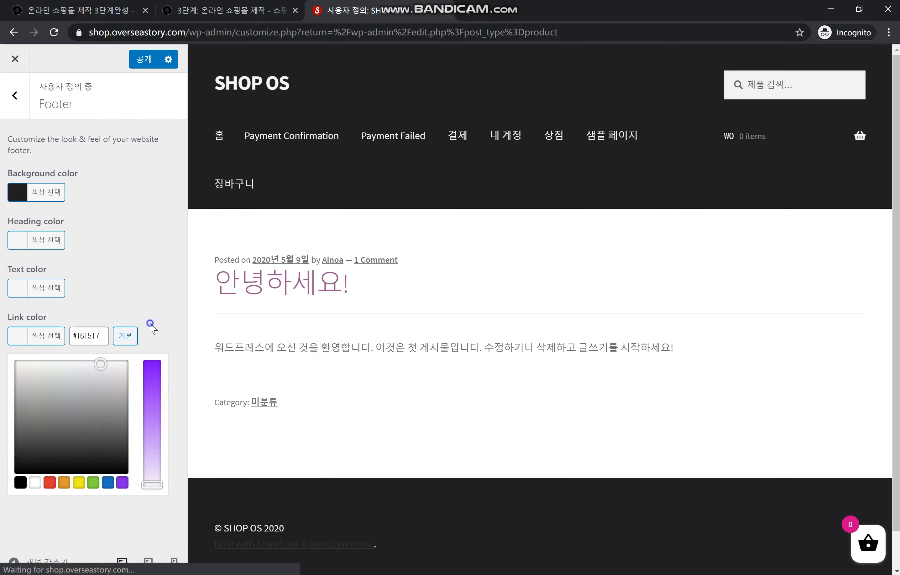
{"action": "left_click", "coordinate": [148, 328]}
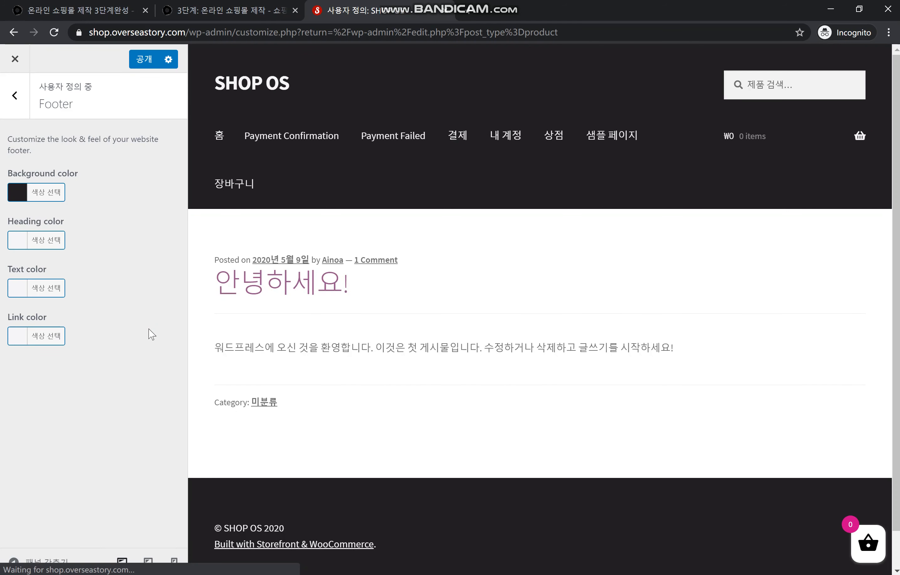
{"action": "left_click", "coordinate": [14, 93]}
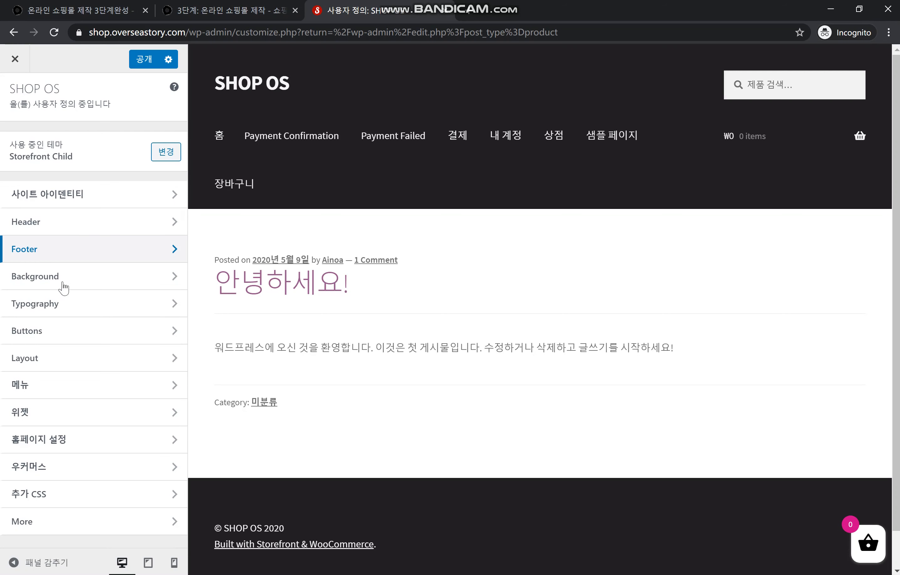
Set the typography link / accent color to #222023
{"action": "left_click", "coordinate": [60, 302]}
{"action": "left_click", "coordinate": [51, 252]}
{"action": "triple_click", "coordinate": [91, 252]}
{"action": "type", "text": "#222023"}
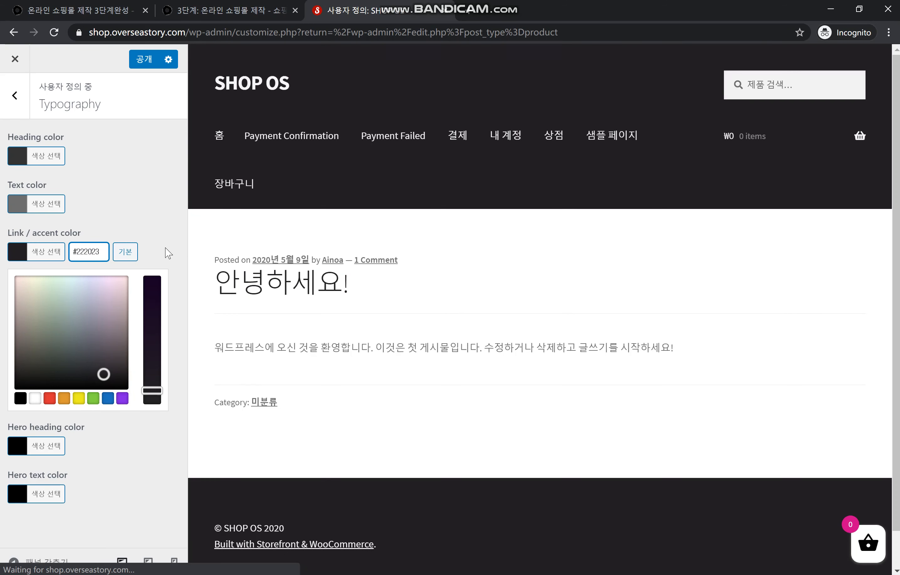
{"action": "left_click", "coordinate": [165, 247]}
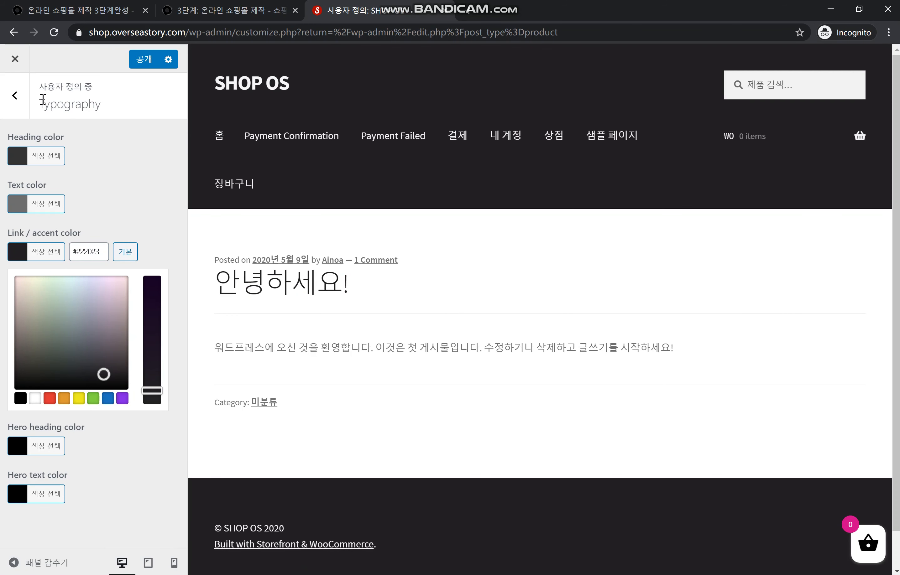
Publish the theme customizations and leave the customizer
{"action": "left_click", "coordinate": [16, 96]}
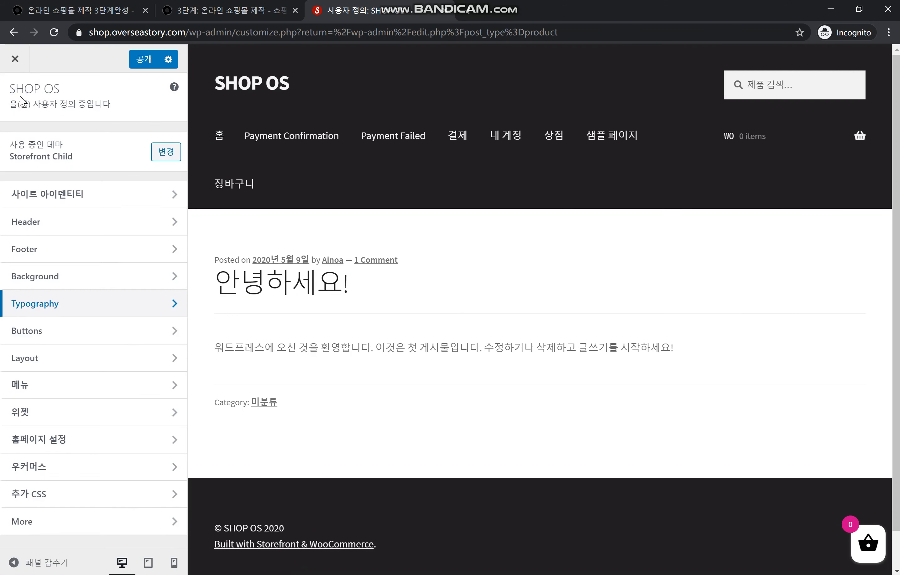
{"action": "left_click", "coordinate": [143, 65]}
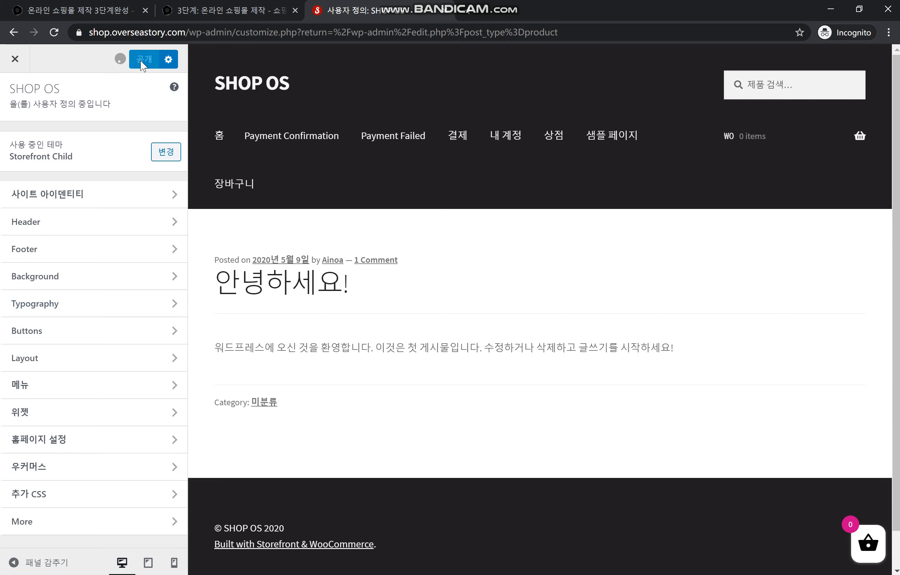
{"action": "left_click", "coordinate": [17, 59]}
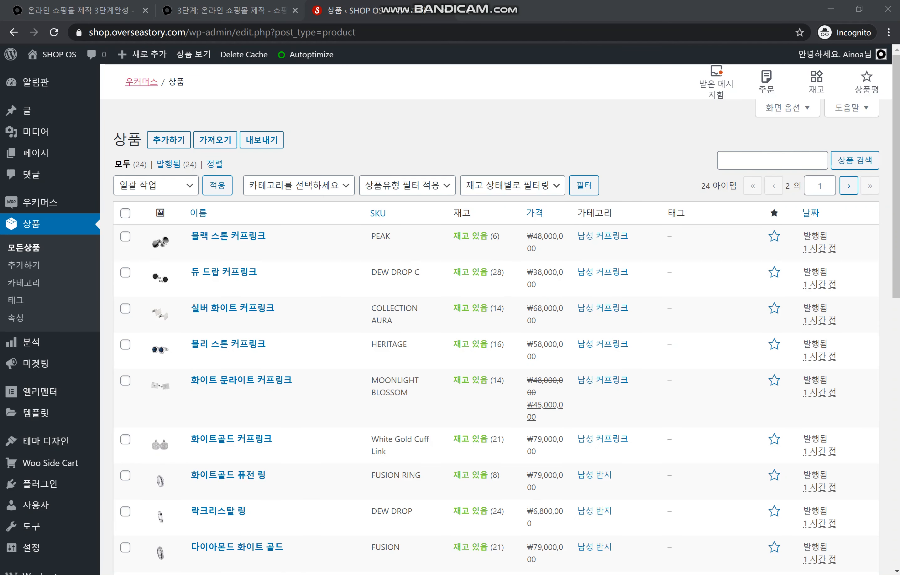
Create a new navigation menu named MENU
{"action": "mouse_move", "coordinate": [72, 441]}
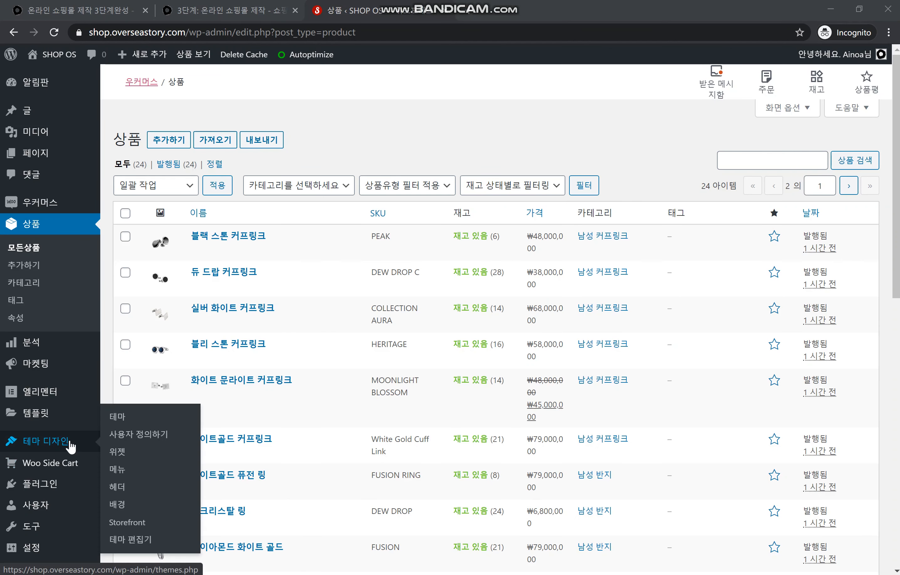
{"action": "left_click", "coordinate": [124, 470]}
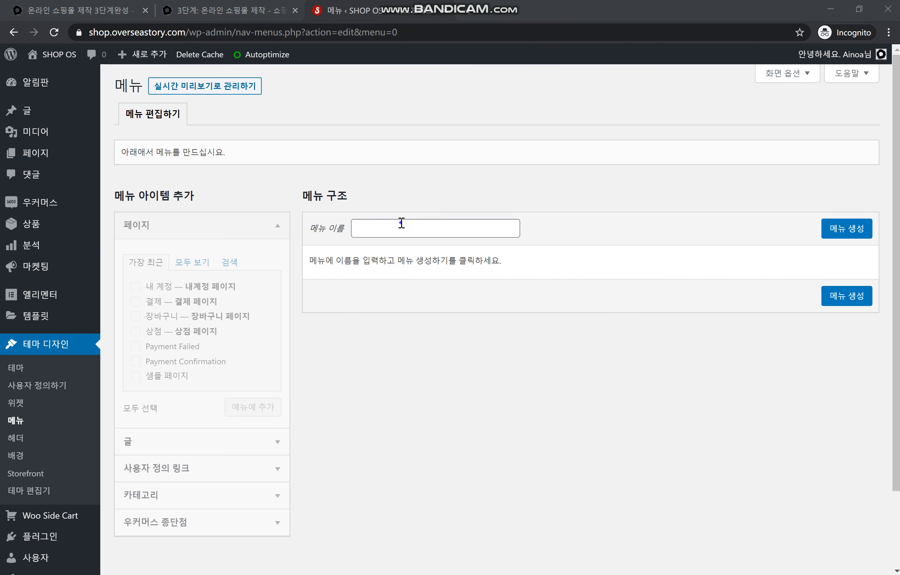
{"action": "left_click", "coordinate": [402, 223]}
{"action": "type", "text": "MENU"}
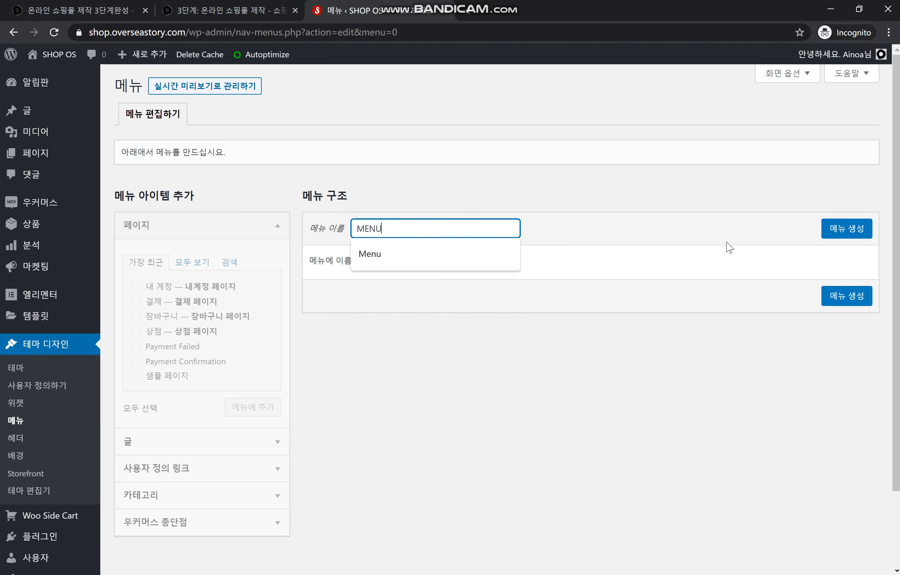
{"action": "left_click", "coordinate": [844, 235]}
Add a custom link to the menu with the URL # and the link text FEMALE
{"action": "left_click", "coordinate": [189, 468]}
{"action": "left_click", "coordinate": [185, 319]}
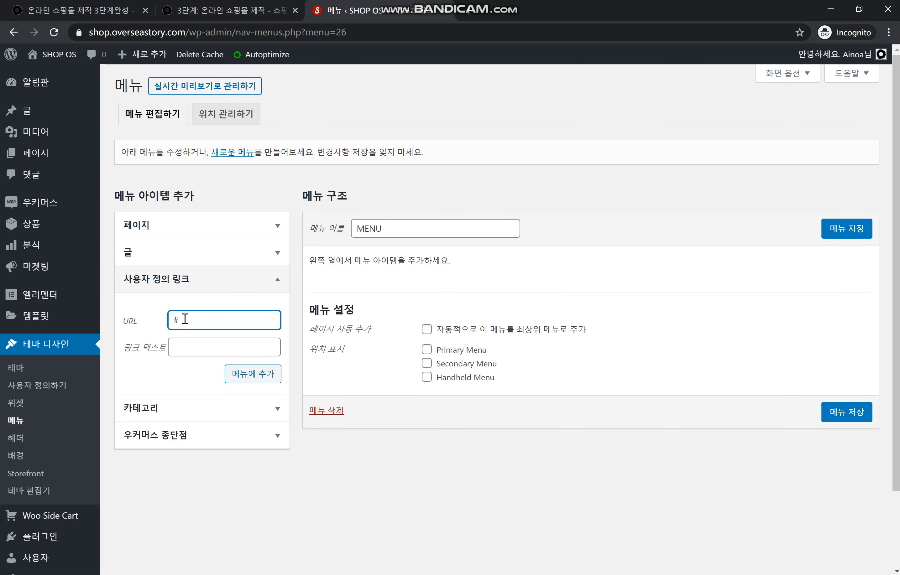
{"action": "left_click", "coordinate": [195, 355]}
{"action": "type", "text": "FEMALE"}
{"action": "left_click", "coordinate": [264, 375]}
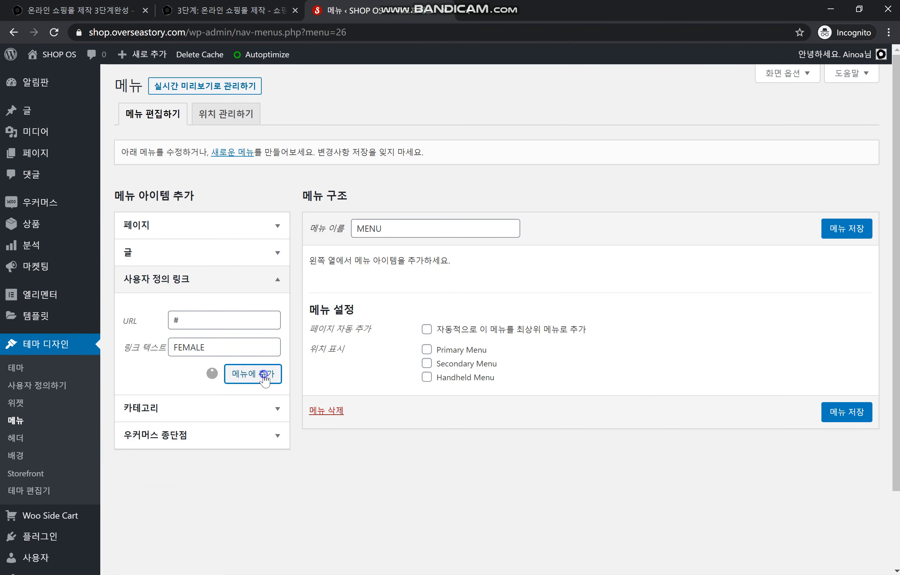
Add a second custom link to the menu with the URL # and the link text MALE
{"action": "left_click", "coordinate": [225, 320]}
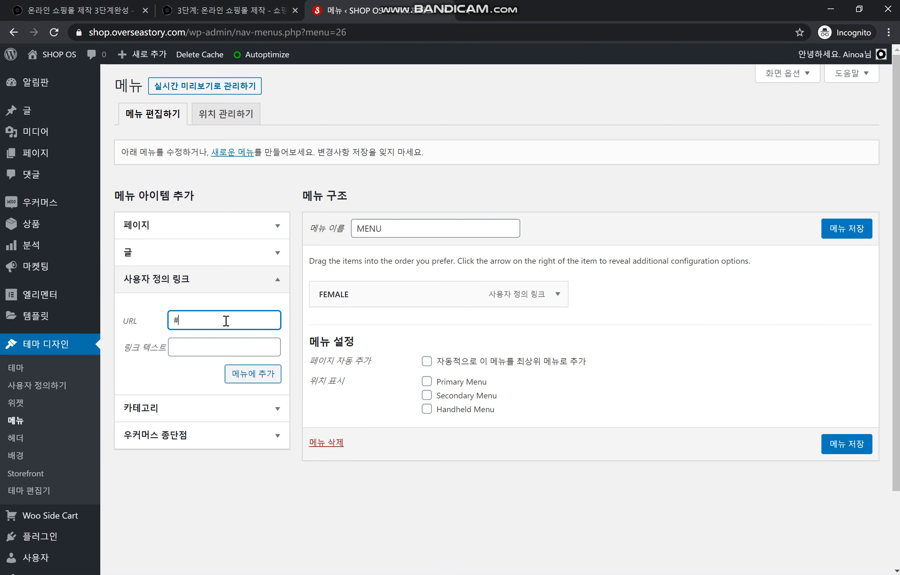
{"action": "left_click", "coordinate": [235, 353]}
{"action": "type", "text": "MALE"}
{"action": "left_click", "coordinate": [259, 380]}
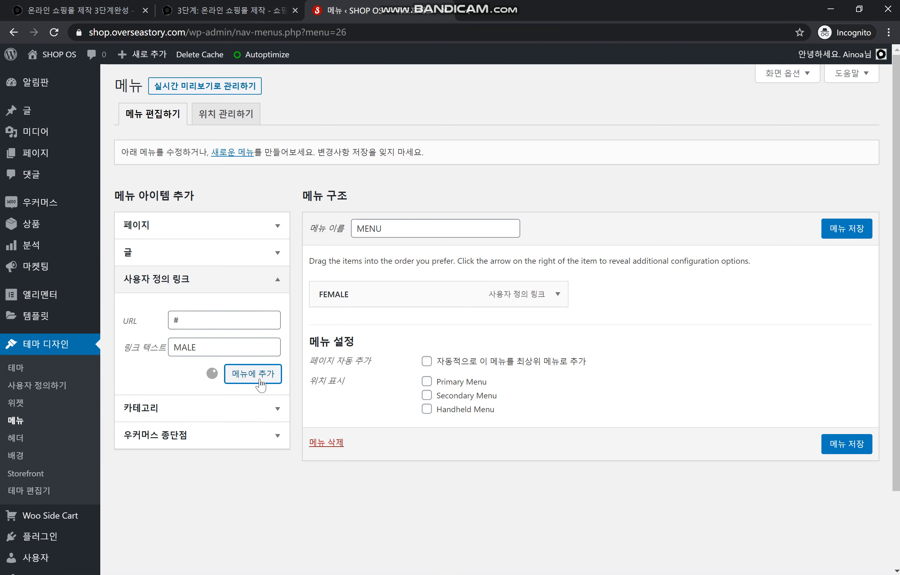
Add the 내 계정 account page to the menu
{"action": "left_click", "coordinate": [213, 228]}
{"action": "left_click", "coordinate": [135, 288]}
{"action": "left_click", "coordinate": [252, 411]}
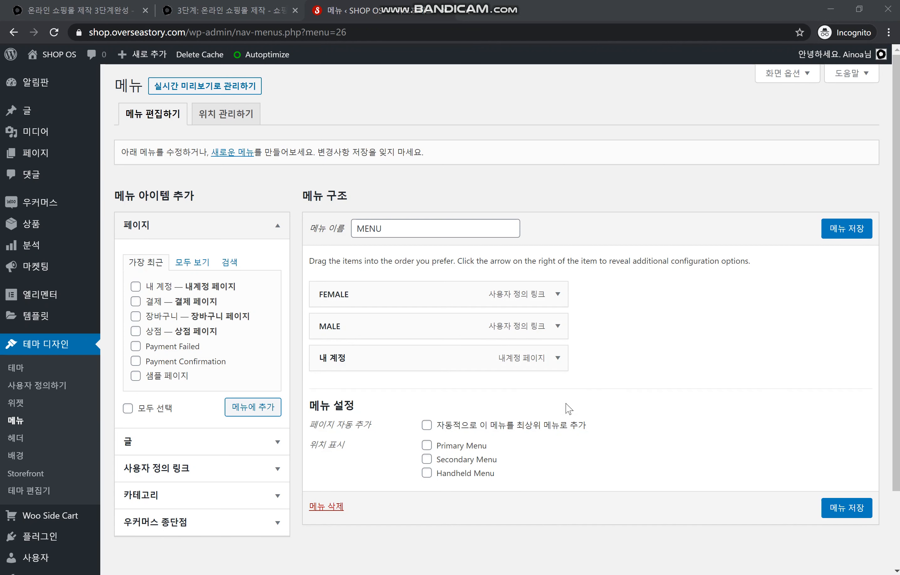
Change the navigation label of the account page's menu item to ACCOUNT
{"action": "left_click", "coordinate": [557, 358]}
{"action": "triple_click", "coordinate": [505, 400]}
{"action": "type", "text": "ACCOUNT"}
{"action": "left_click", "coordinate": [577, 450]}
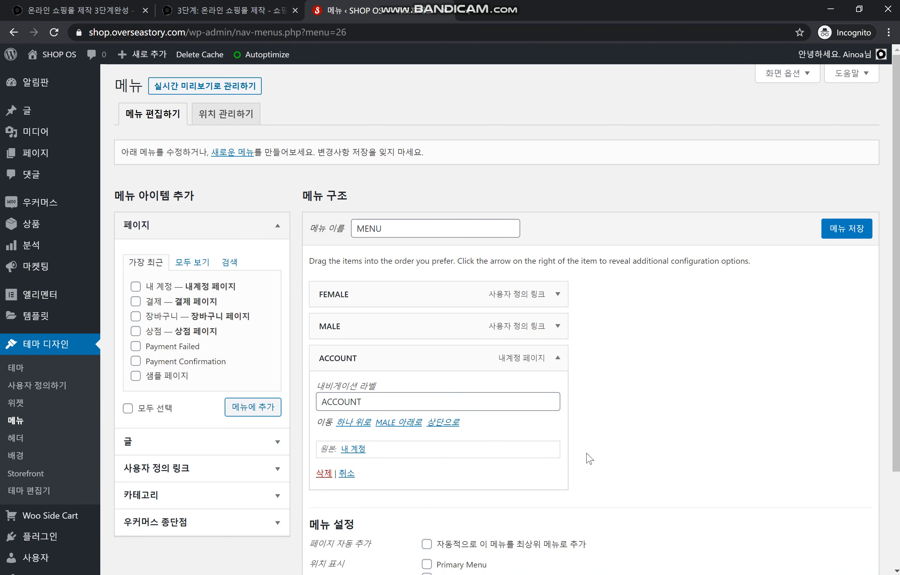
Assign the menu to the Primary Menu location and save it
{"action": "scroll", "coordinate": [584, 464], "scroll_direction": "down", "scroll_amount": 2}
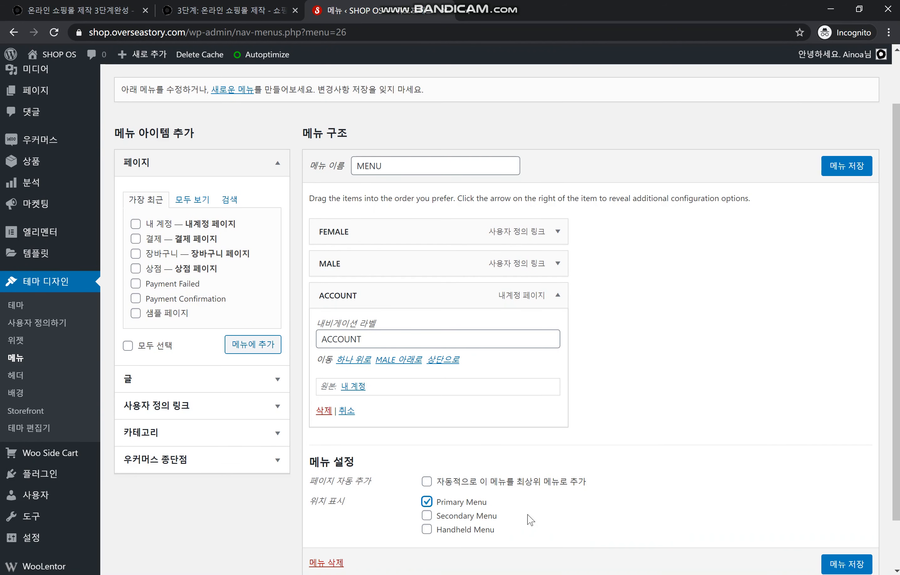
{"action": "left_click", "coordinate": [844, 564]}
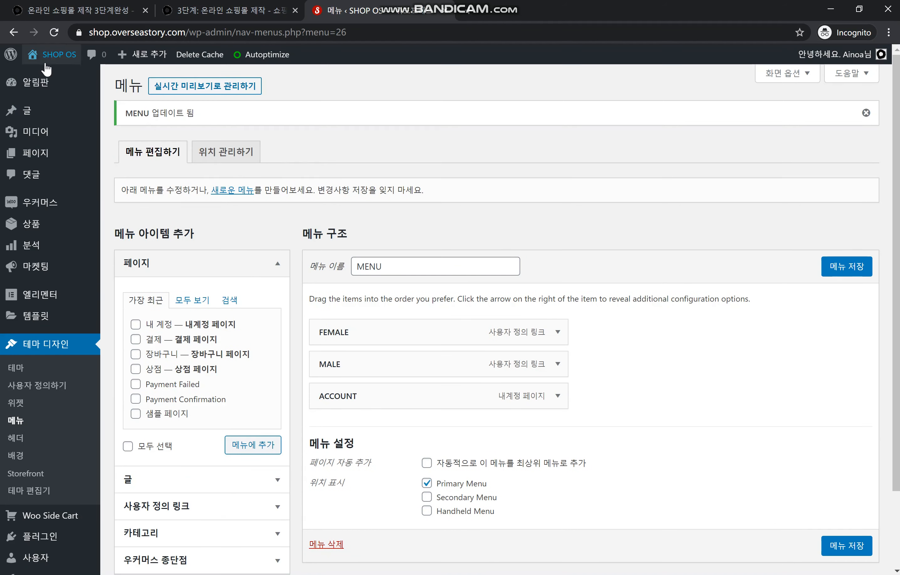
Open the live site in a new tab to check its header menu, and close that tab again
{"action": "right_click", "coordinate": [49, 57]}
{"action": "left_click", "coordinate": [59, 60]}
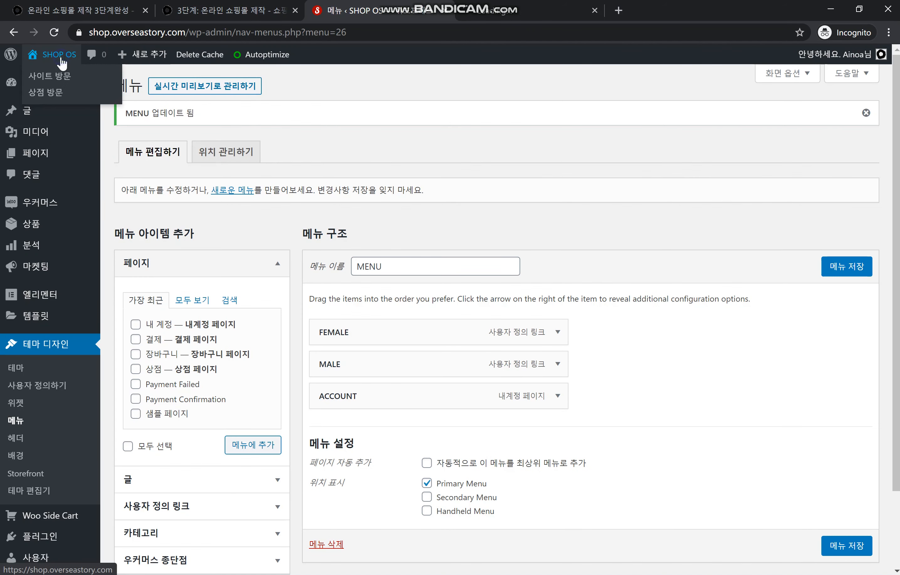
{"action": "left_click", "coordinate": [503, 14]}
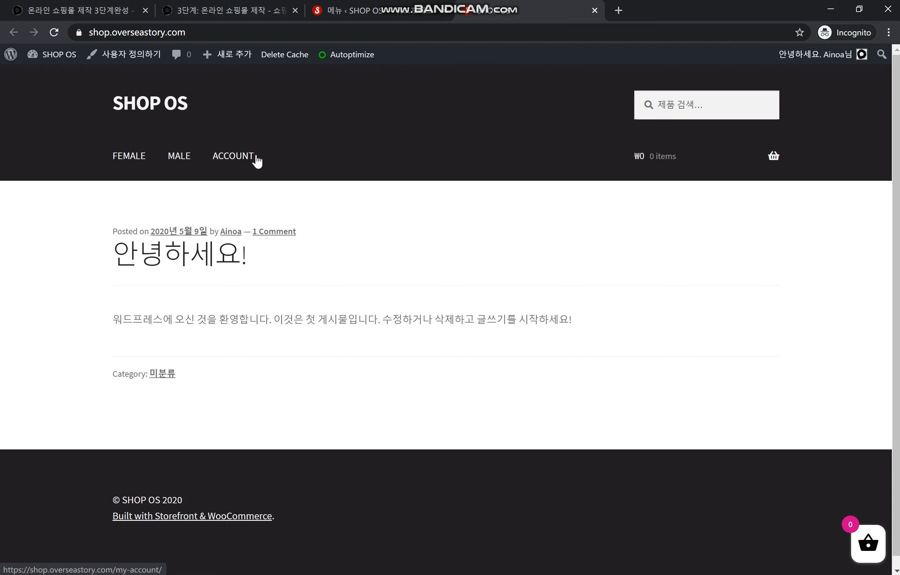
{"action": "left_click", "coordinate": [594, 10]}
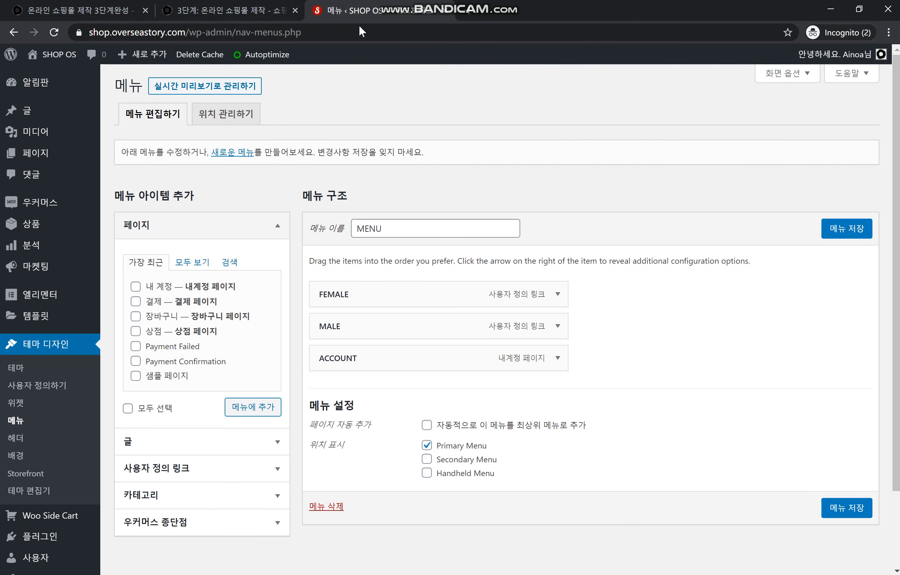
Start a new page in a separate tab and title it MAIN
{"action": "mouse_move", "coordinate": [57, 161]}
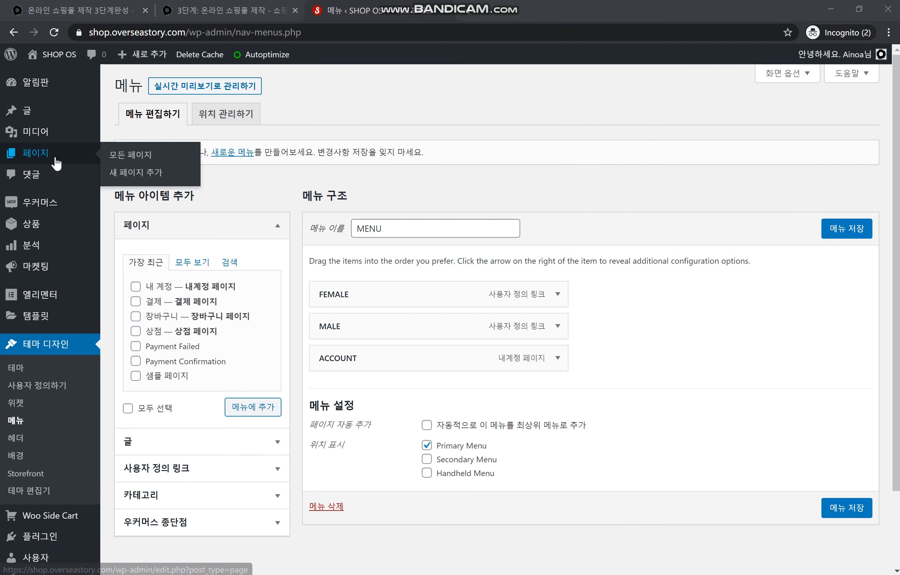
{"action": "right_click", "coordinate": [147, 175]}
{"action": "left_click", "coordinate": [150, 180]}
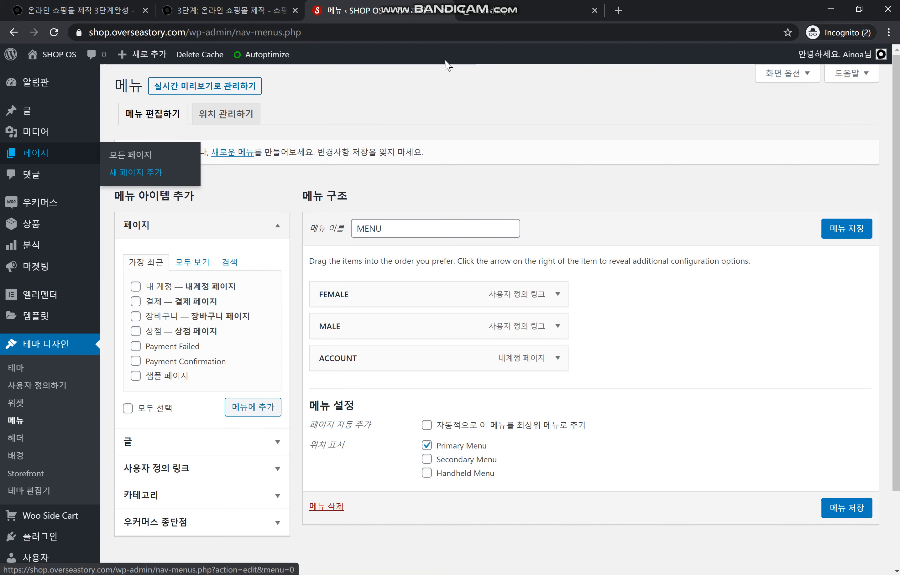
{"action": "left_click", "coordinate": [496, 10]}
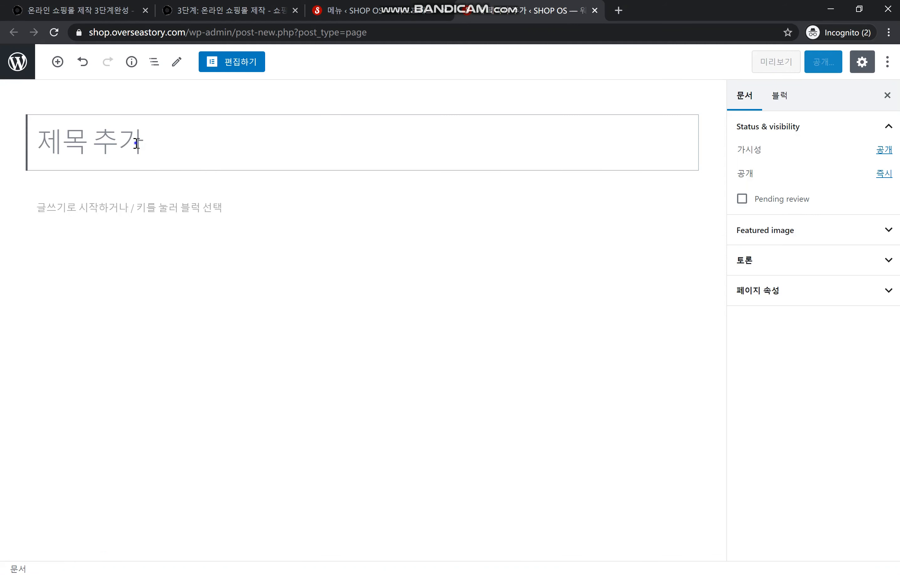
{"action": "type", "text": "MAIN"}
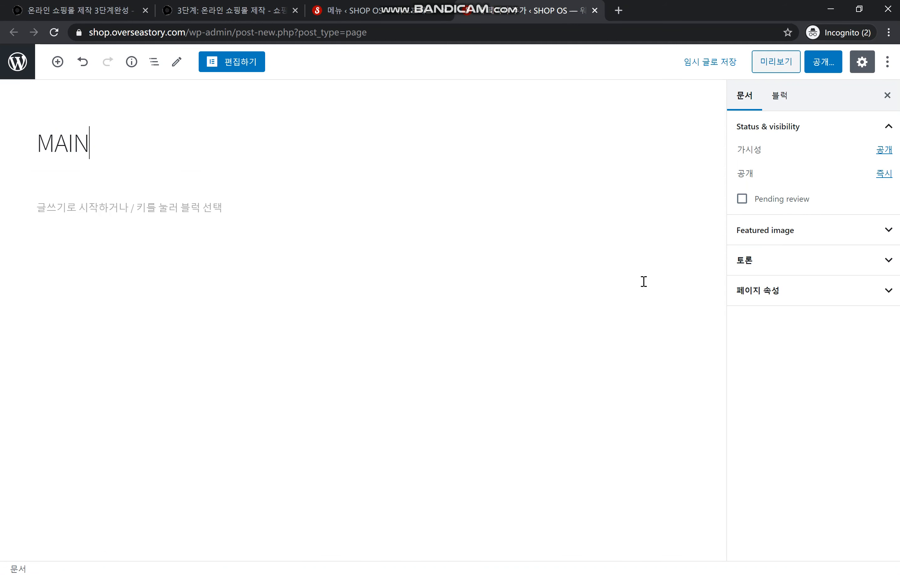
Set the MAIN page's template to Elementor 전체 너비 and open the page in the Elementor editor
{"action": "left_click", "coordinate": [757, 290]}
{"action": "left_click", "coordinate": [758, 332]}
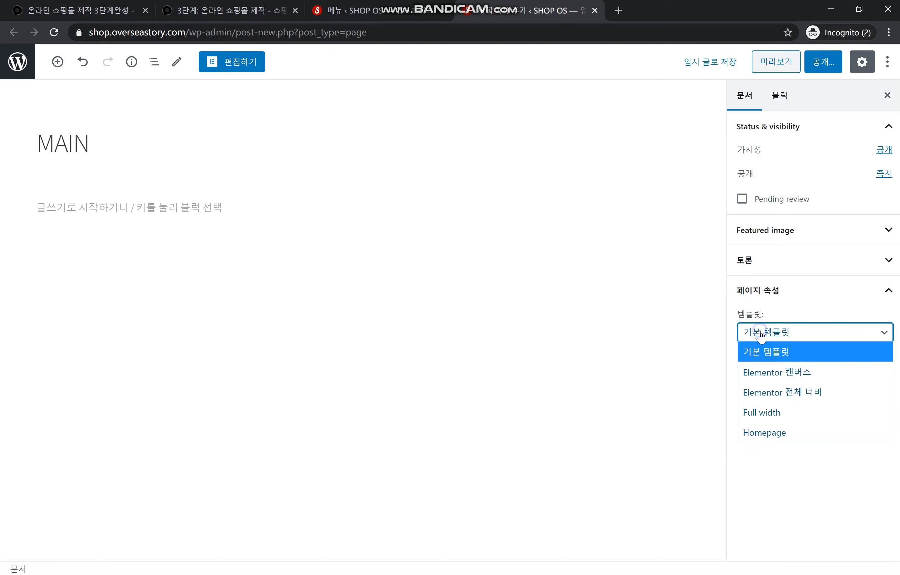
{"action": "left_click", "coordinate": [772, 393]}
{"action": "left_click", "coordinate": [242, 70]}
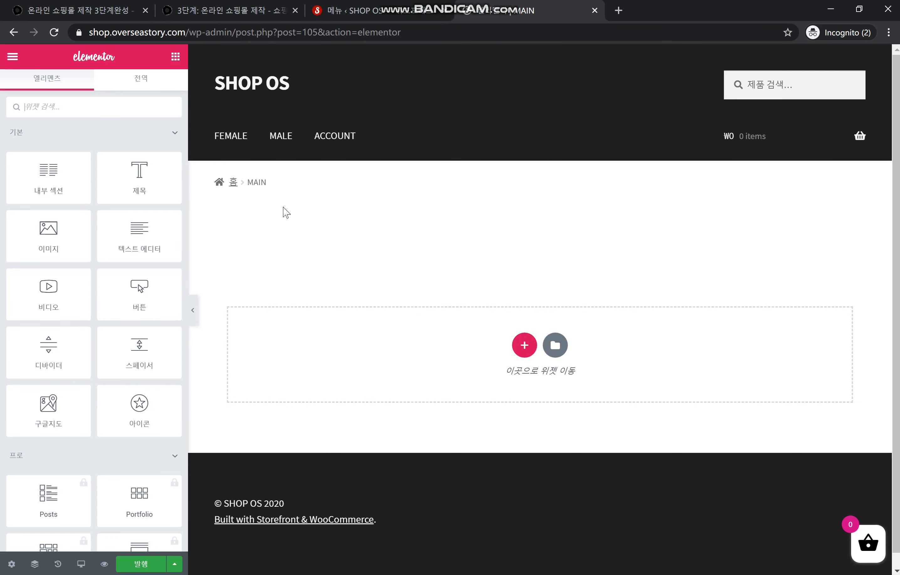
Copy the .storefront-breadcrumb CSS rule that hides the breadcrumb from the tutorial page
{"action": "left_click", "coordinate": [228, 12]}
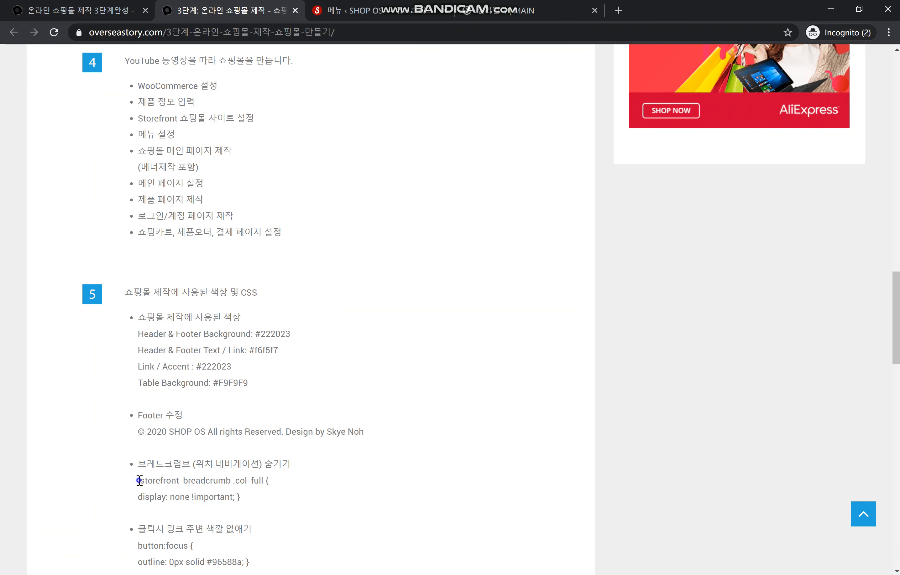
{"action": "left_click_drag", "start_coordinate": [140, 480], "coordinate": [249, 503]}
{"action": "key", "text": "ctrl+c"}
Paste the copied .storefront-breadcrumb rule into the theme customizer's additional CSS
{"action": "left_click", "coordinate": [359, 11]}
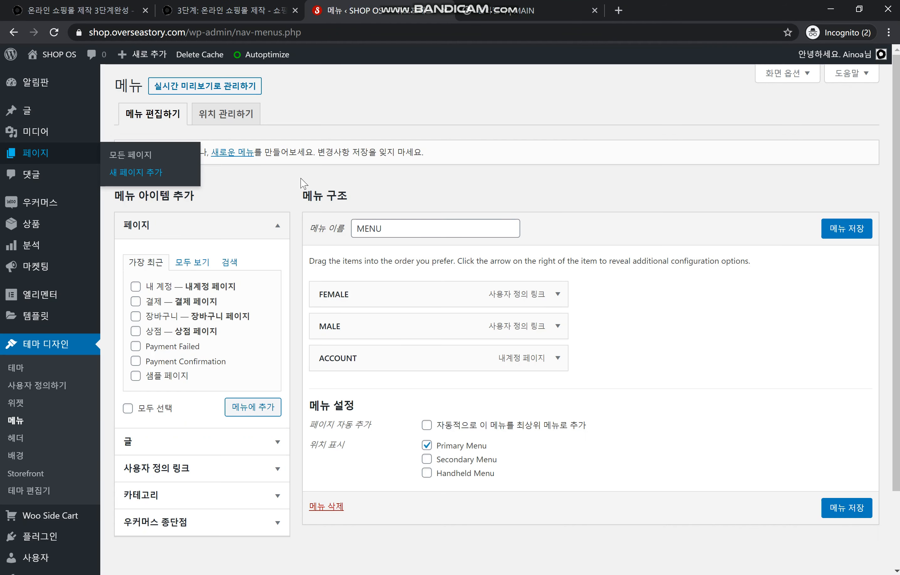
{"action": "left_click", "coordinate": [55, 389]}
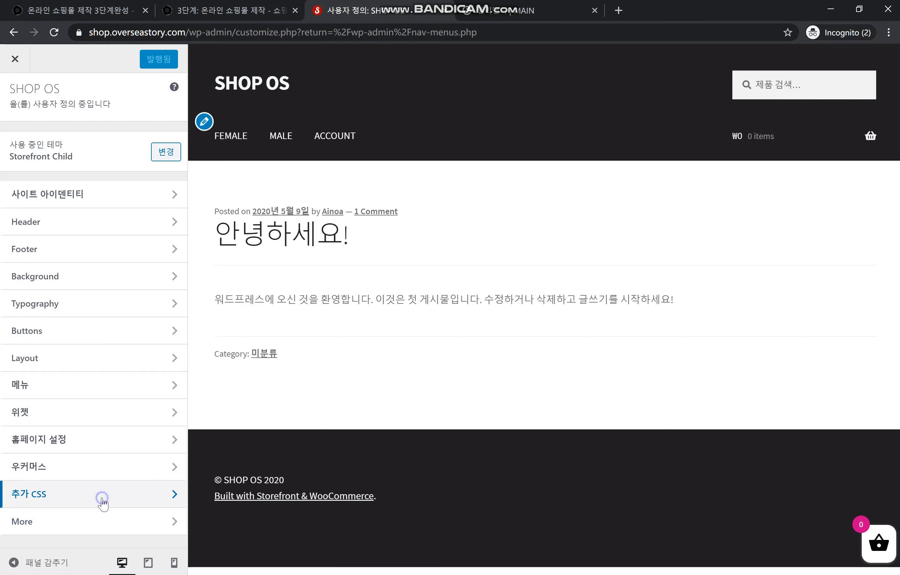
{"action": "left_click", "coordinate": [102, 498]}
{"action": "key", "text": "ctrl+v"}
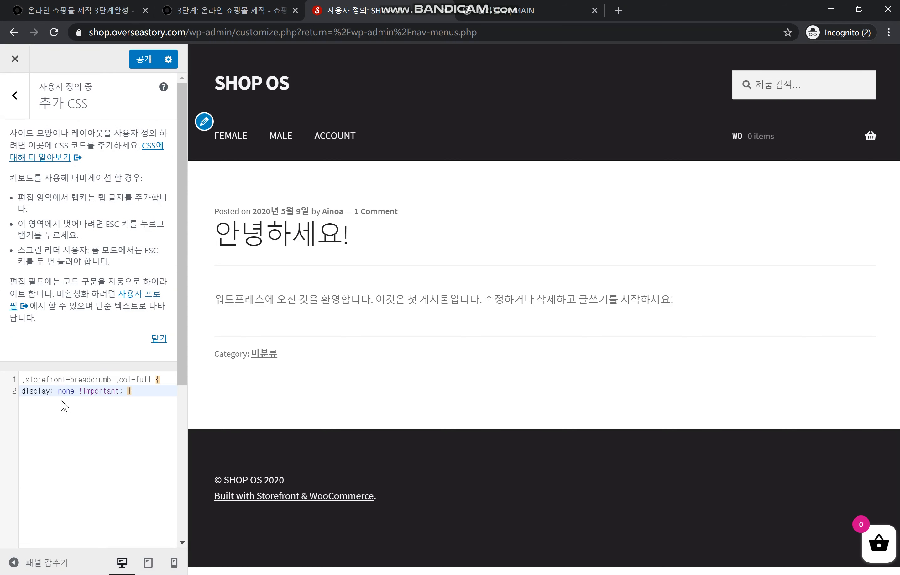
Publish the additional CSS in the theme customizer and return to the MAIN page in the Elementor editor
{"action": "left_click", "coordinate": [139, 67]}
{"action": "left_click", "coordinate": [500, 19]}
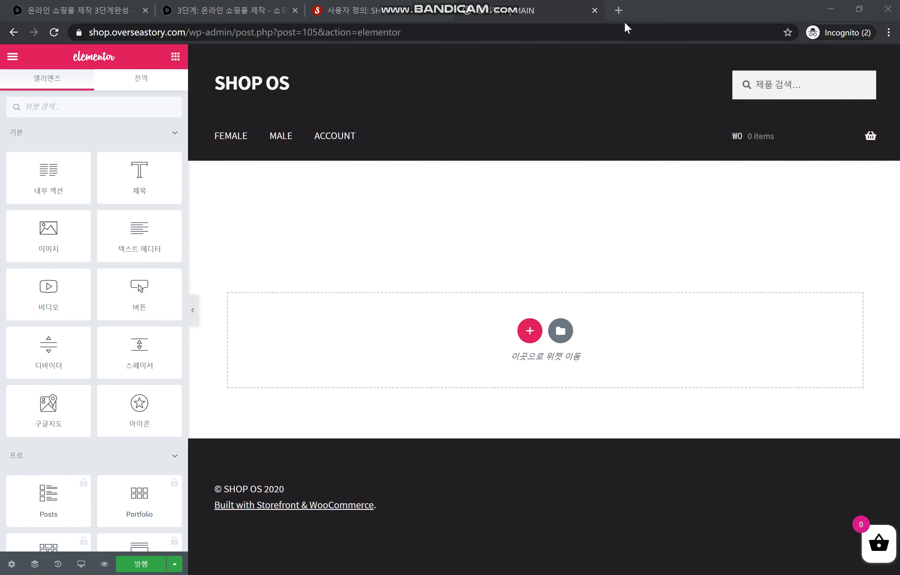
Open canva.com in a new browser tab and sign in to Canva with the Google account
{"action": "left_click", "coordinate": [618, 10]}
{"action": "type", "text": "canva.com"}
{"action": "key", "text": "Return"}
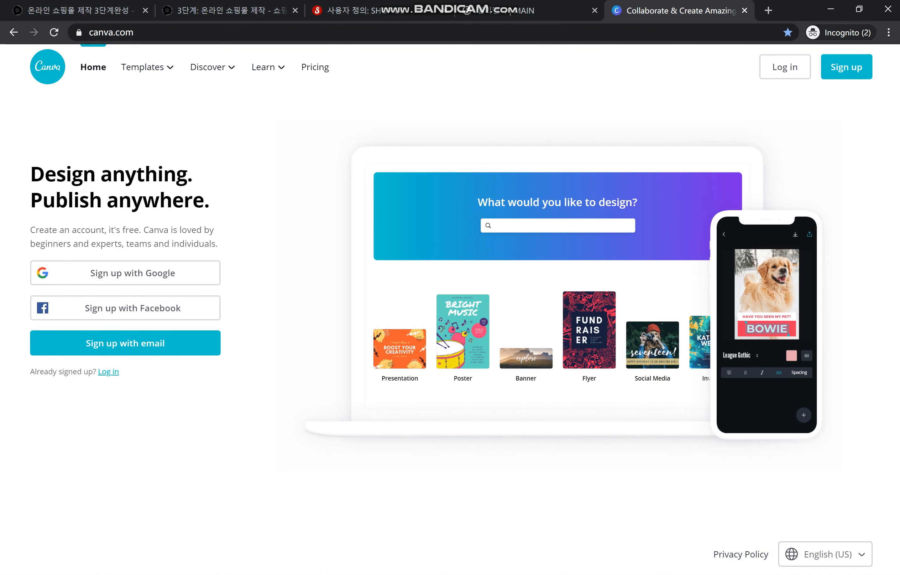
{"action": "left_click", "coordinate": [131, 280]}
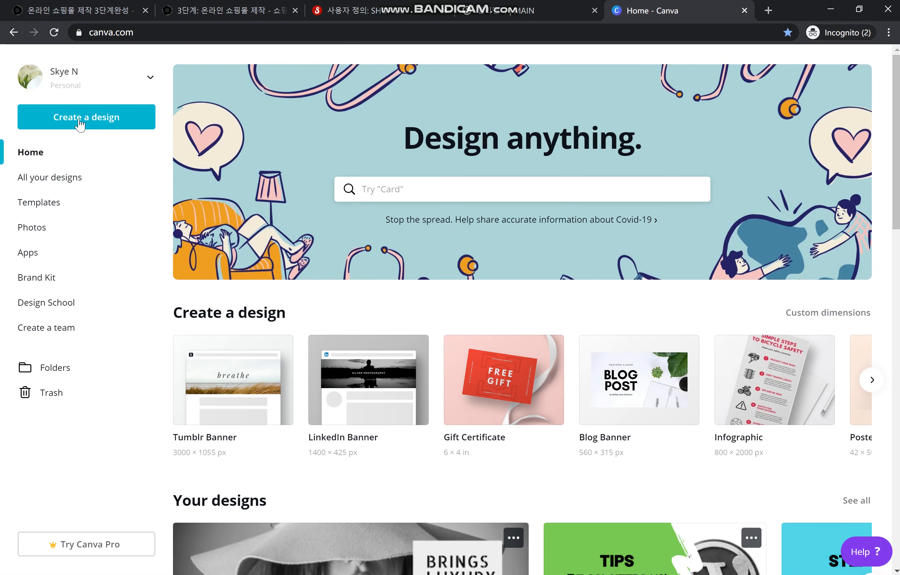
Search the design types for banner and create a new Tumblr Banner design
{"action": "left_click", "coordinate": [79, 117]}
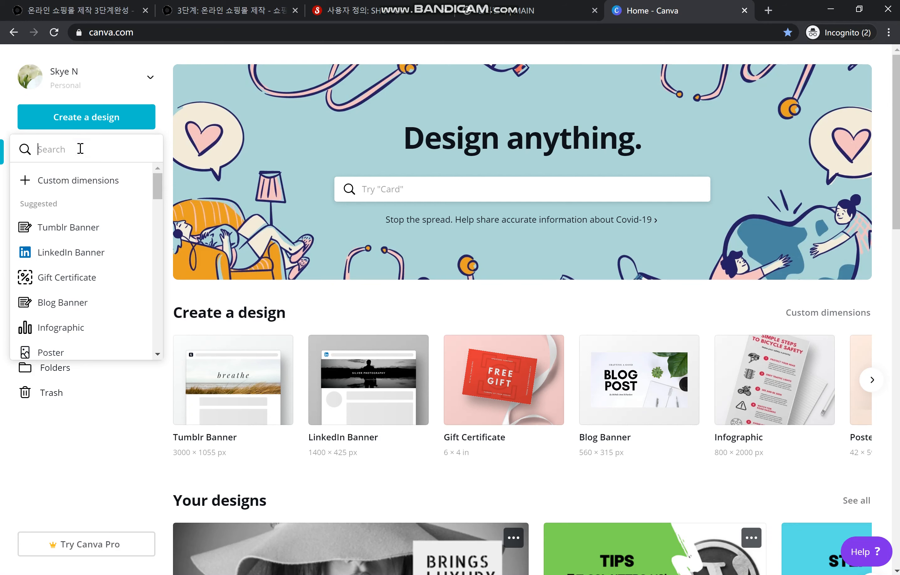
{"action": "type", "text": "banner"}
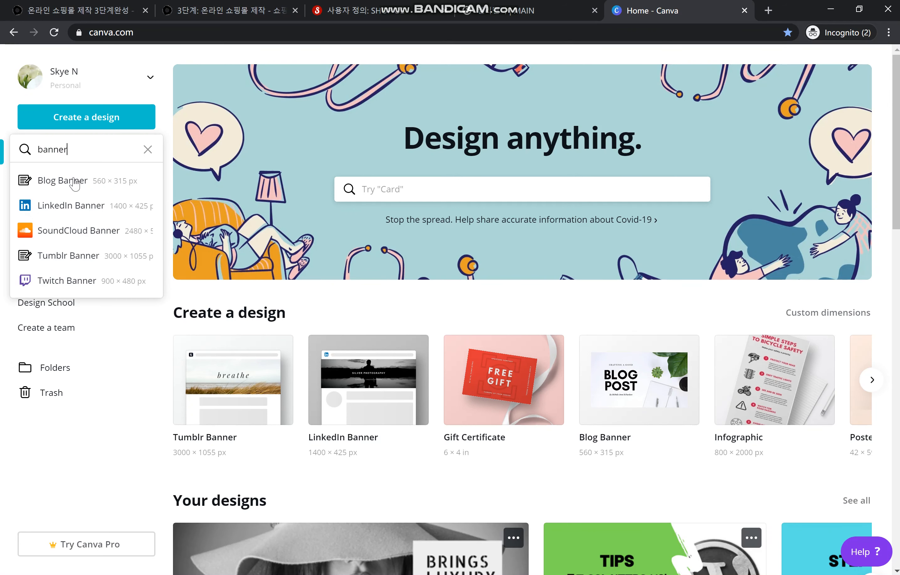
{"action": "left_click", "coordinate": [65, 257]}
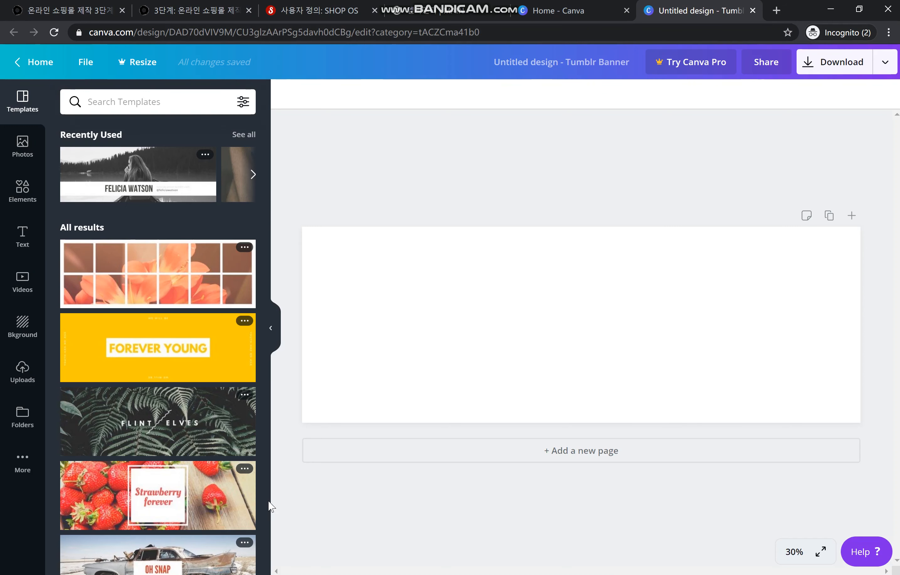
Apply the black-and-white template showing a woman in a boat on a forest lake to the blank banner
{"action": "scroll", "coordinate": [269, 505], "scroll_direction": "down", "scroll_amount": 20}
{"action": "scroll", "coordinate": [266, 502], "scroll_direction": "down", "scroll_amount": 20}
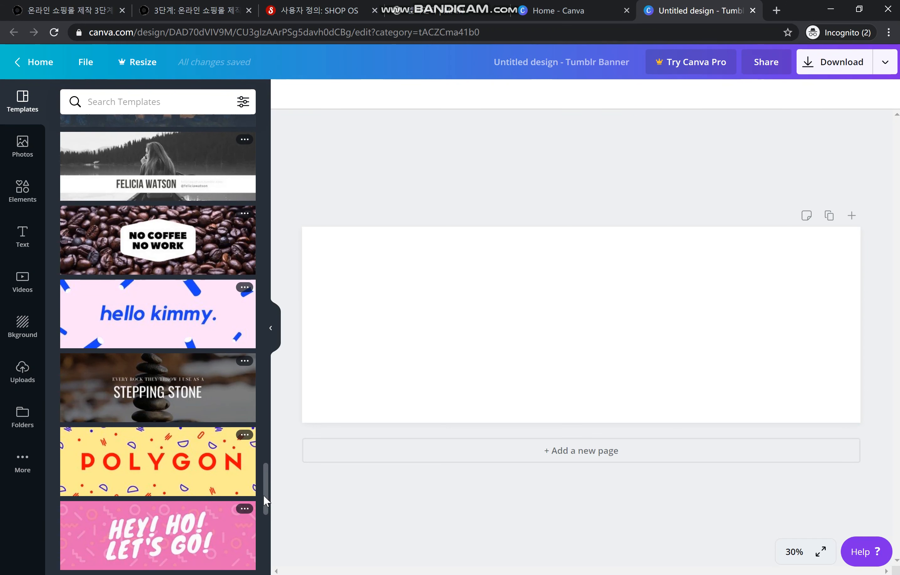
{"action": "left_click", "coordinate": [158, 166]}
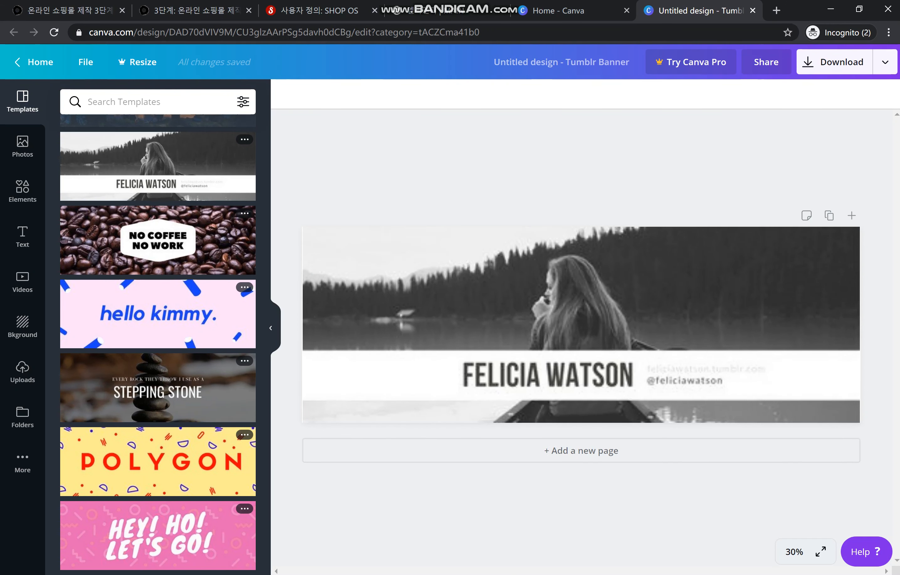